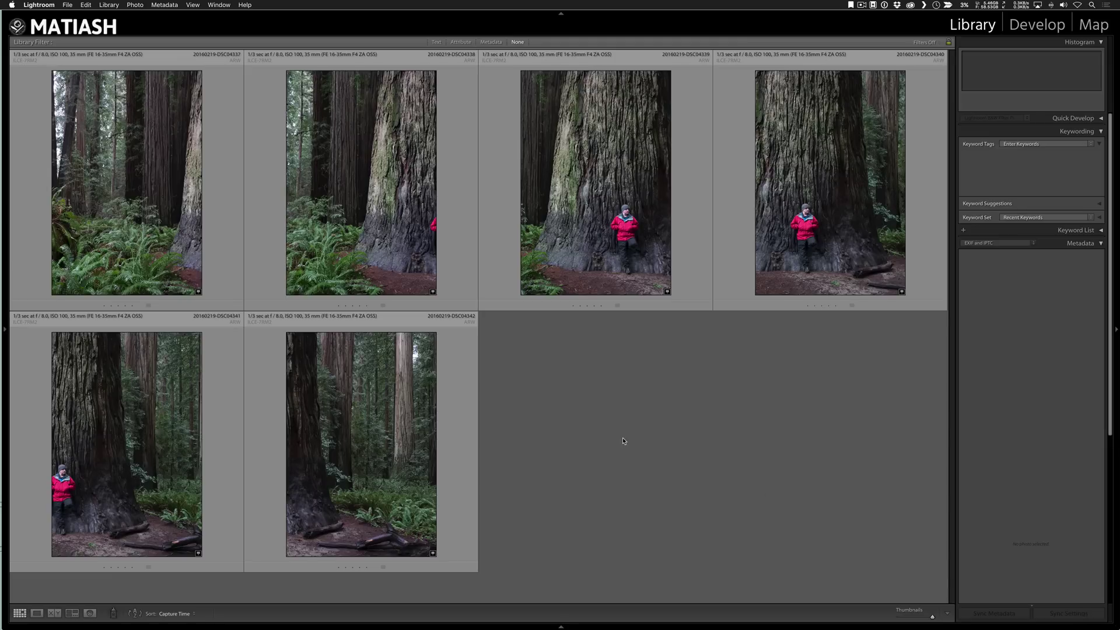
Step: Examine each of the six vertical forest photos at full size, from the first to the last and back
click(82, 219)
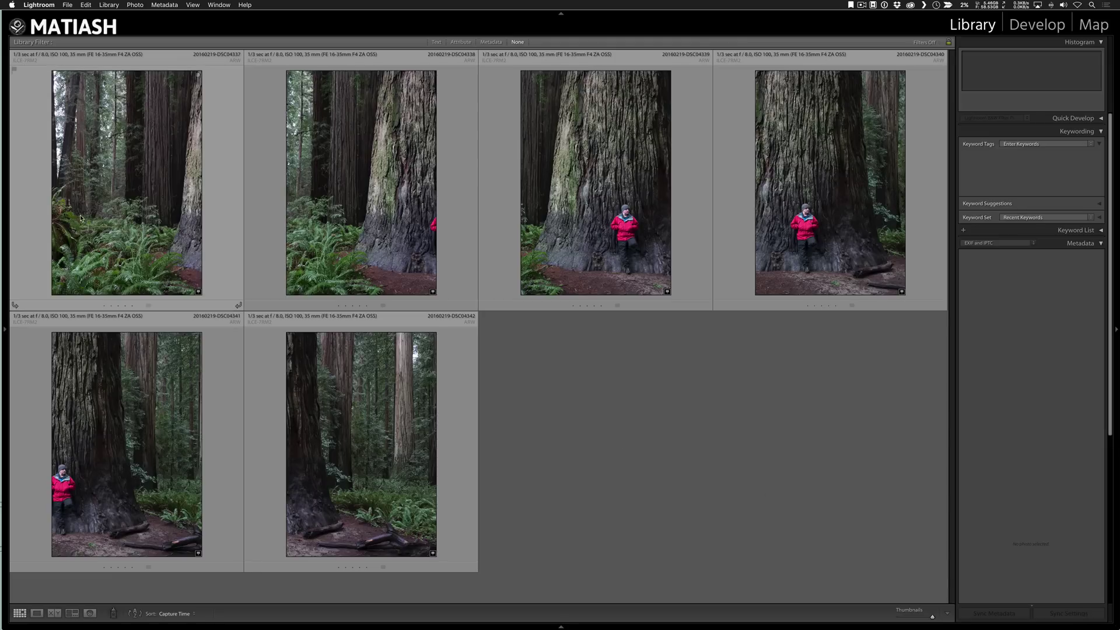
double_click(122, 214)
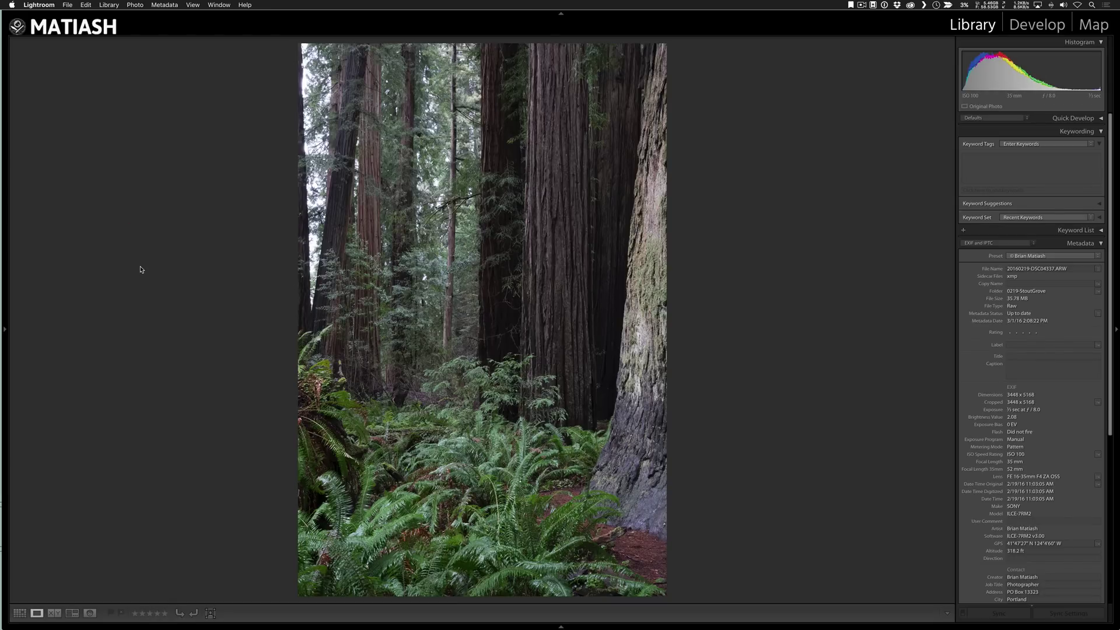
key(Right)
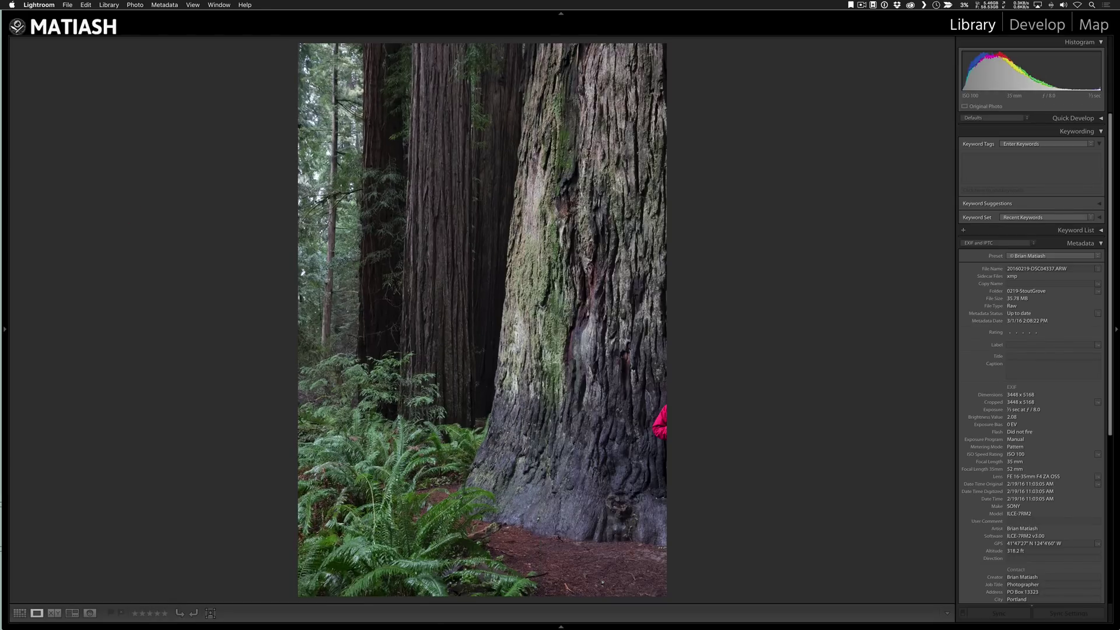
key(Right)
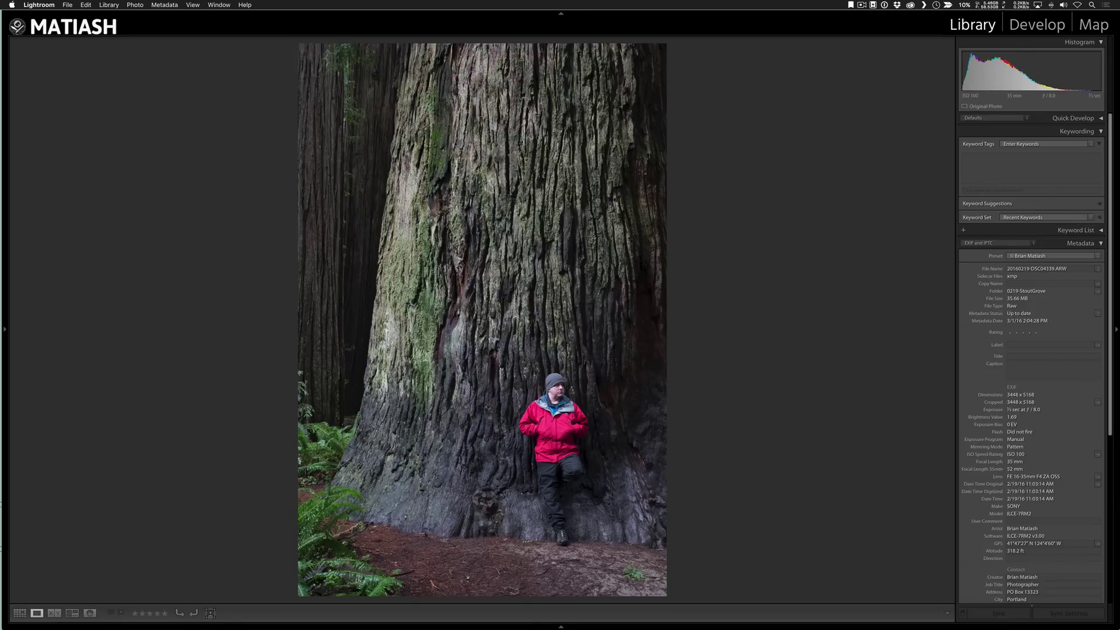
key(Right)
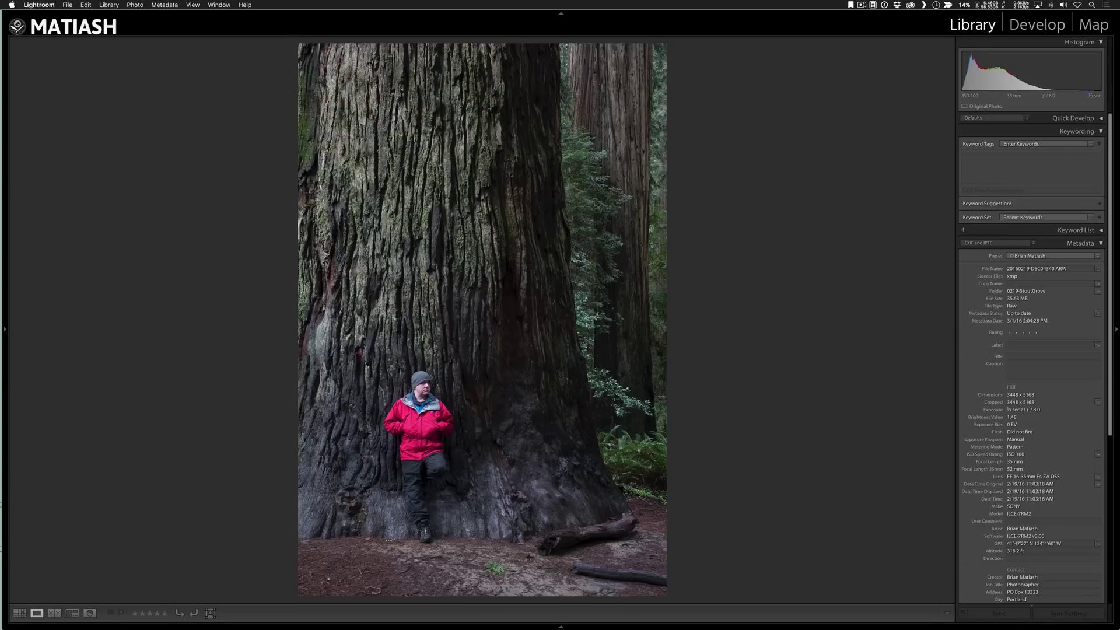
key(Right)
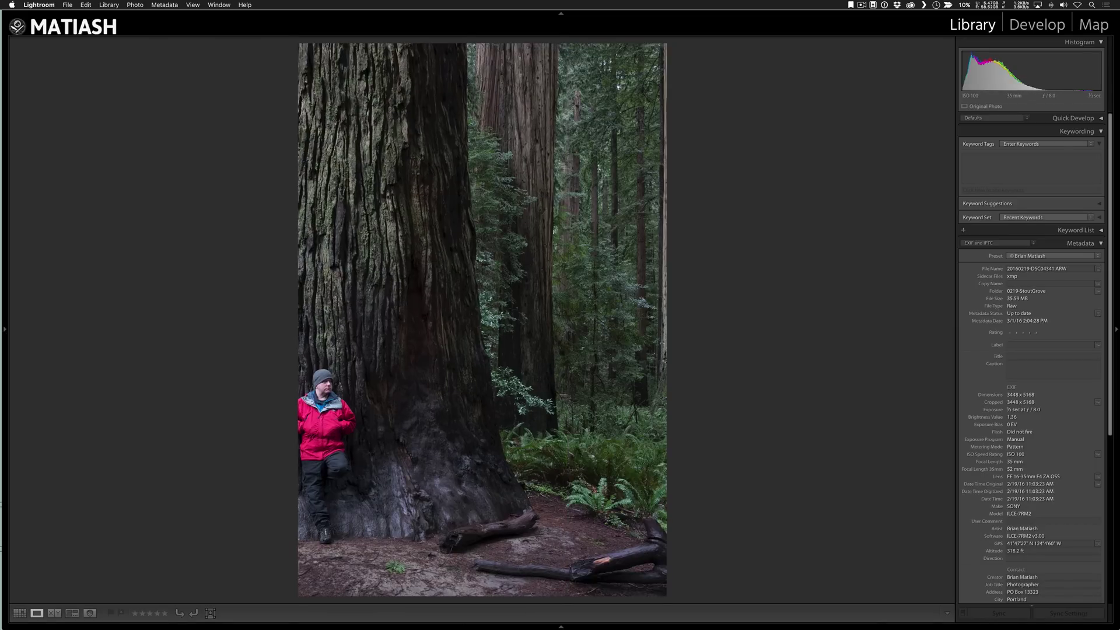
key(Right)
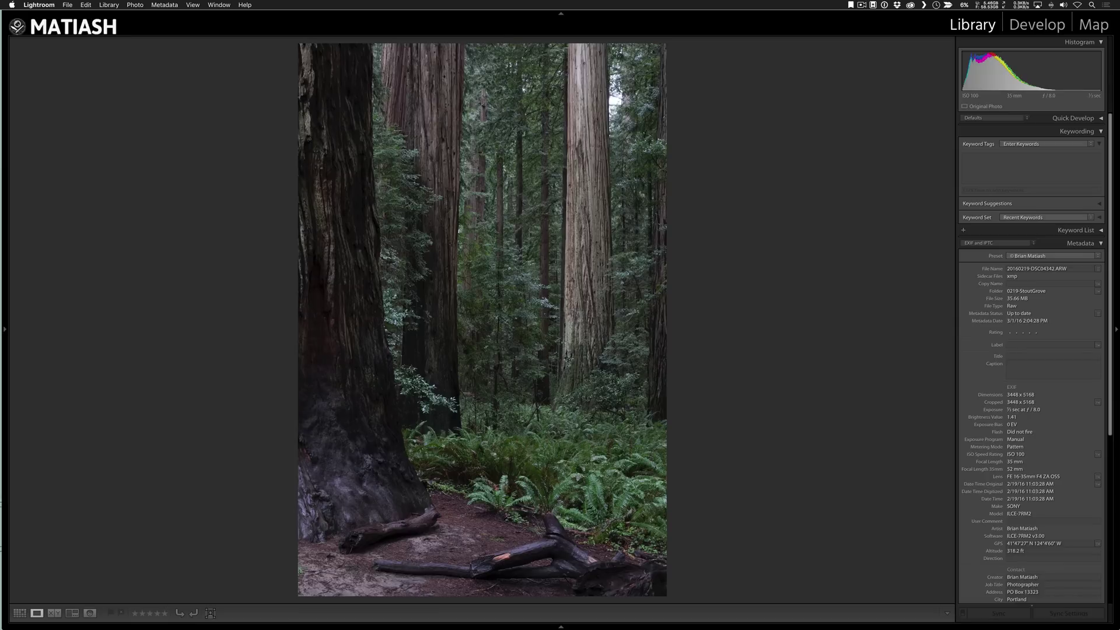
key(Left)
key(Left)
key(Left)
key(Left)
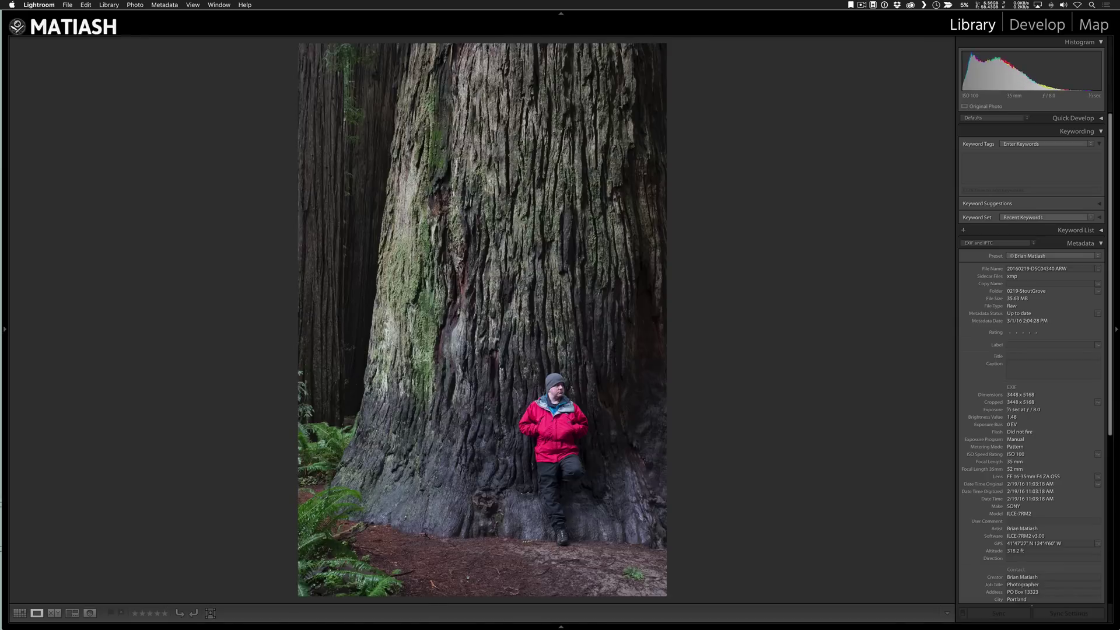
key(Left)
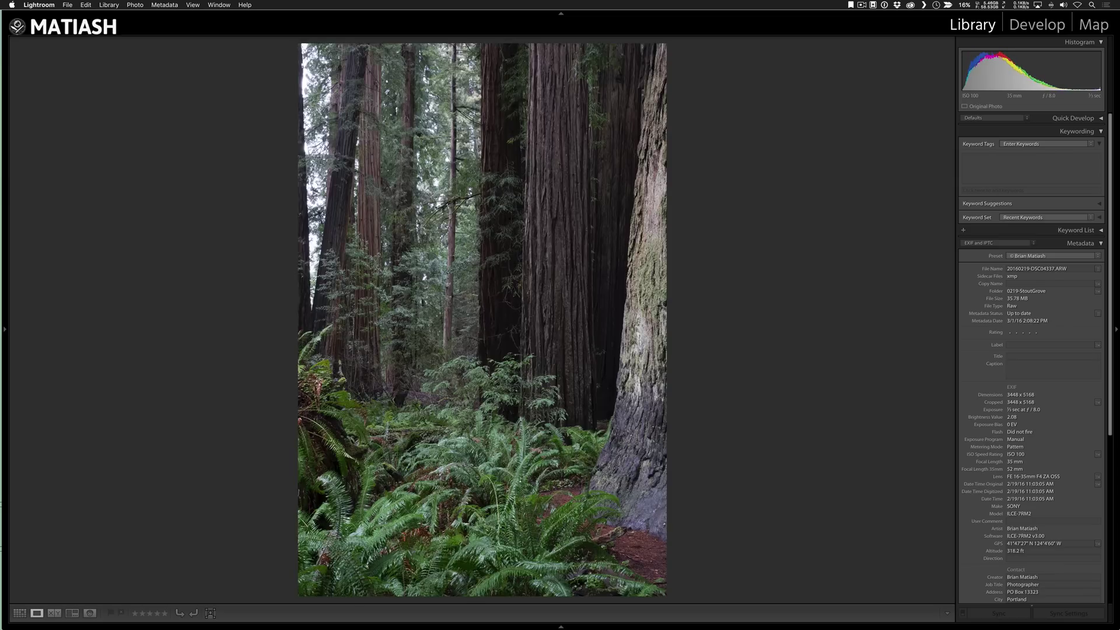
key(g)
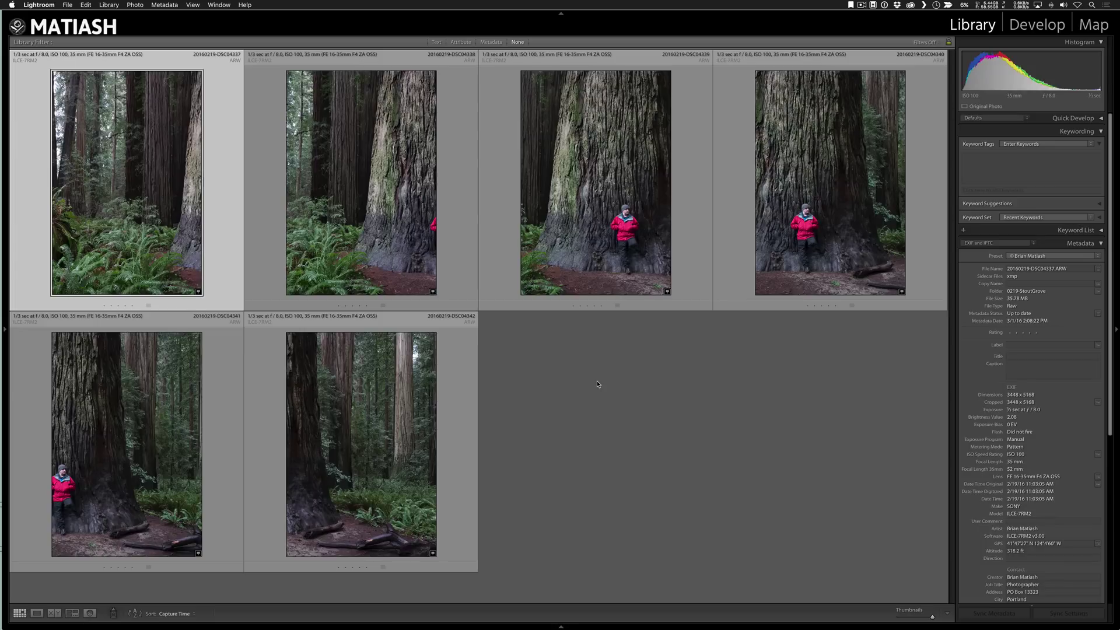
Step: Open the first forest photo in the Develop module and enable lens profile corrections
double_click(185, 190)
click(1039, 30)
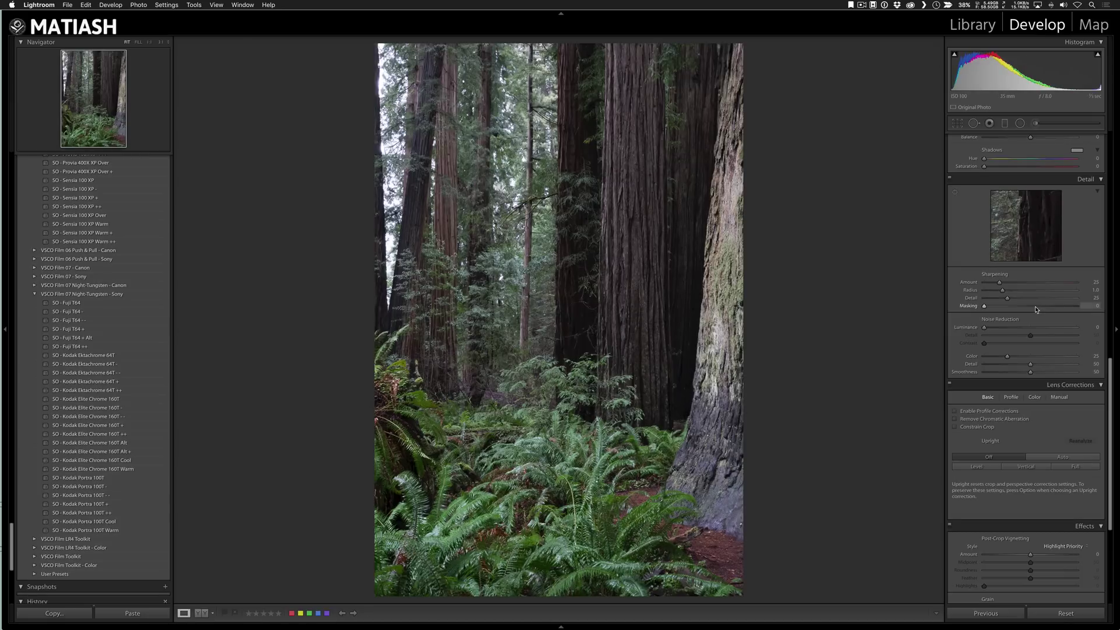
scroll(1036, 309, down, 5)
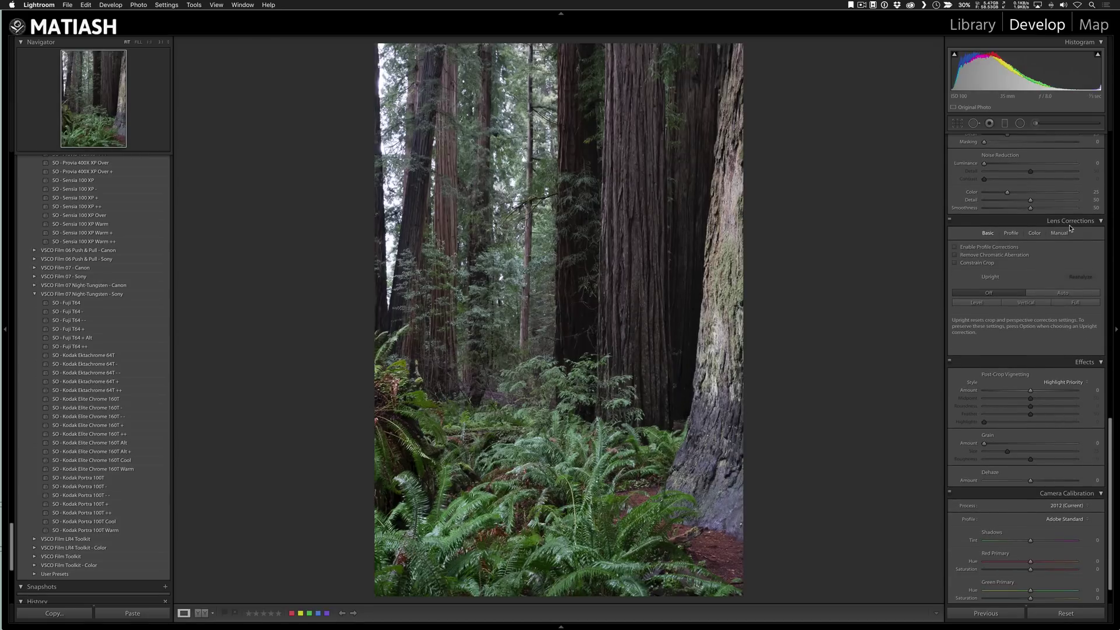
click(988, 250)
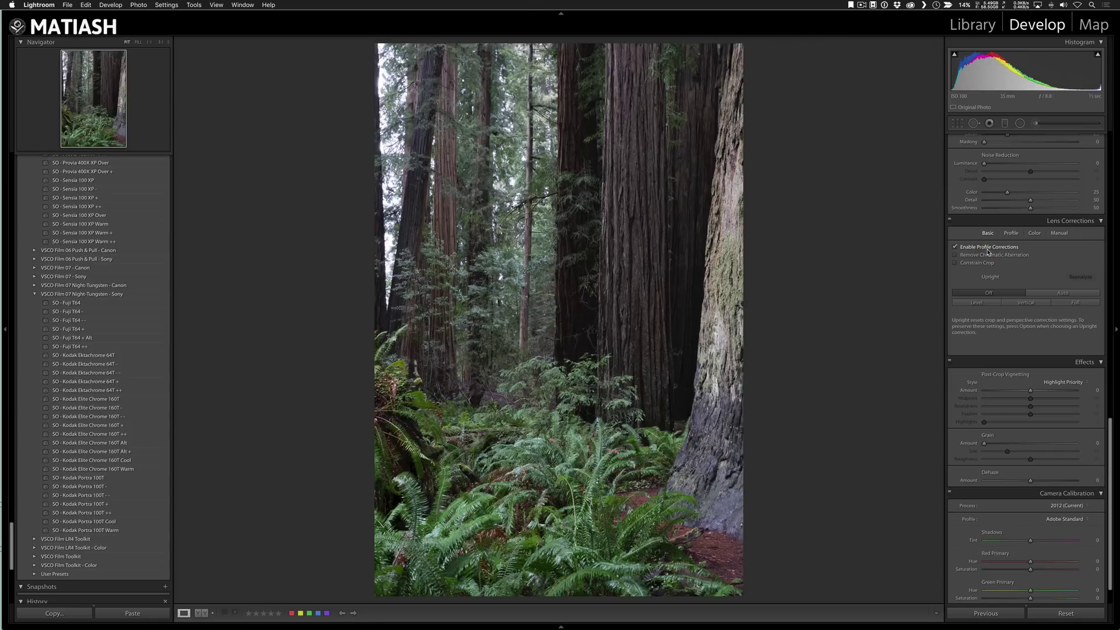
click(988, 249)
click(988, 250)
click(988, 249)
click(989, 250)
click(988, 249)
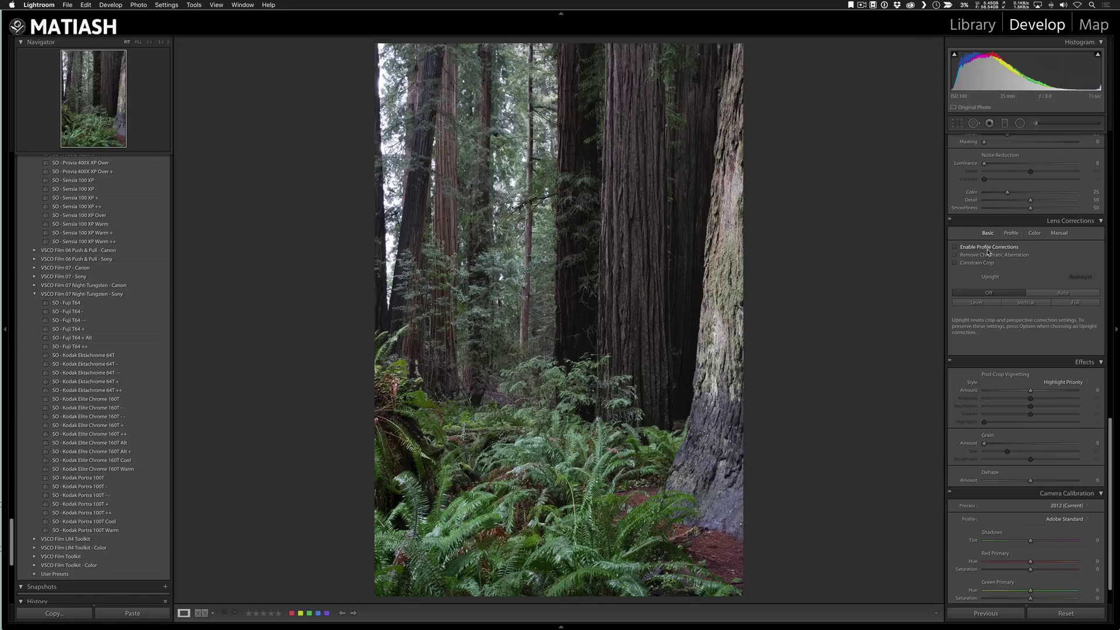
click(988, 250)
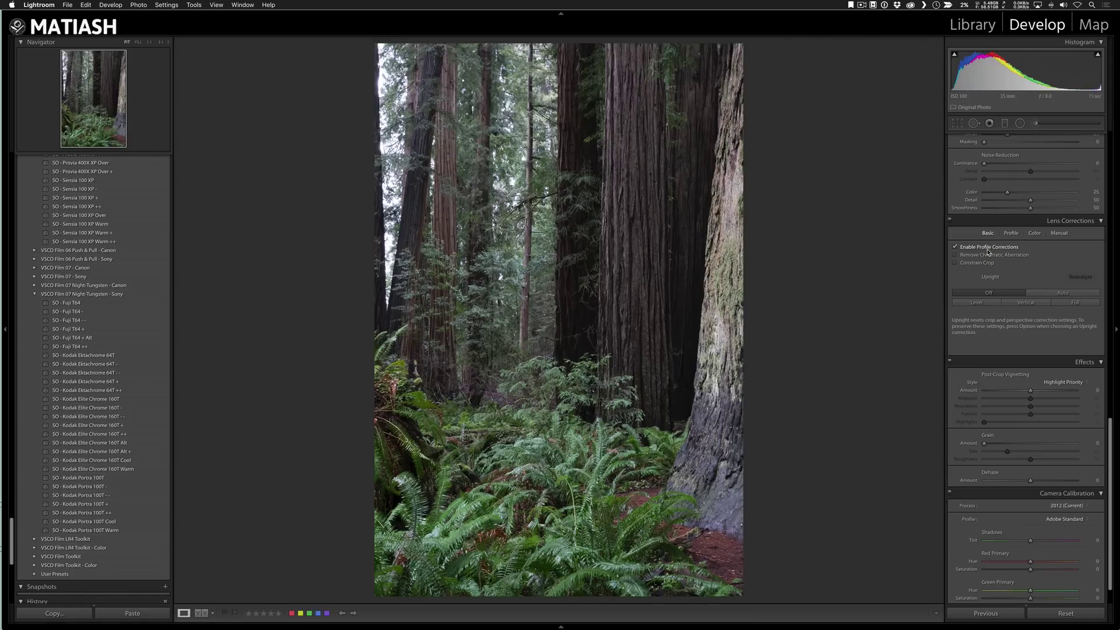
Step: Synchronize only the Lens Profile Corrections setting from the first photo to all six forest photos
key(g)
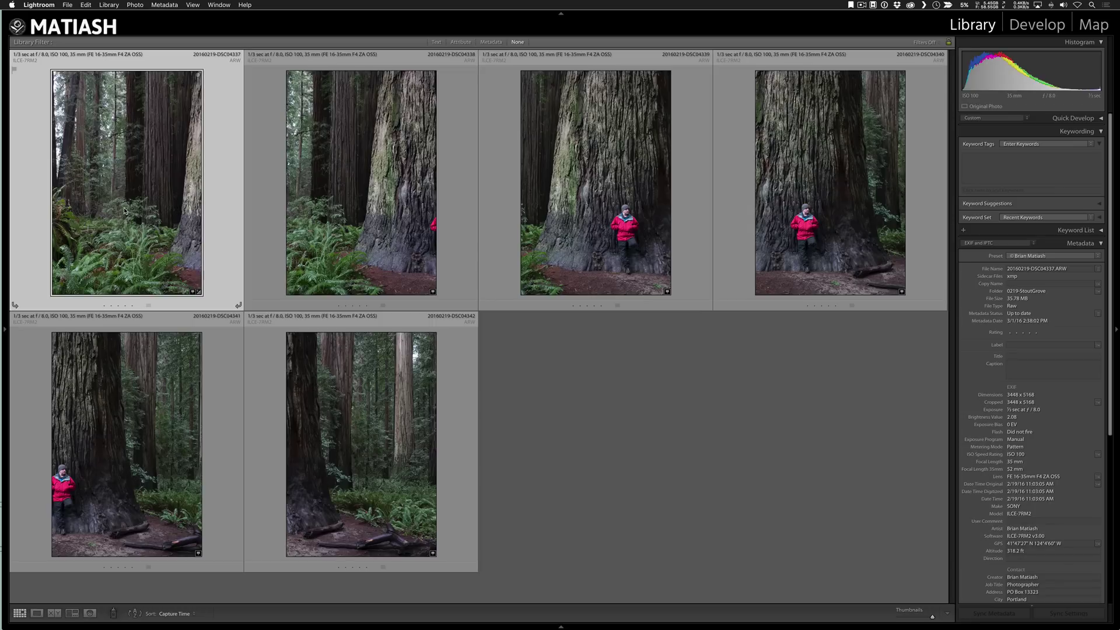
shift+click(358, 399)
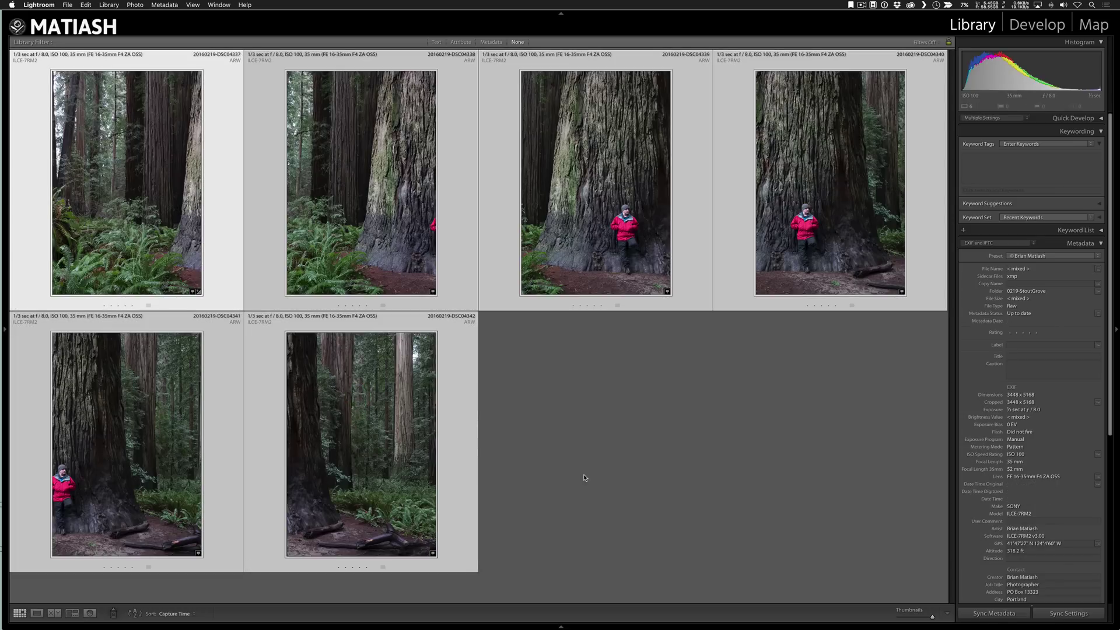
click(1058, 618)
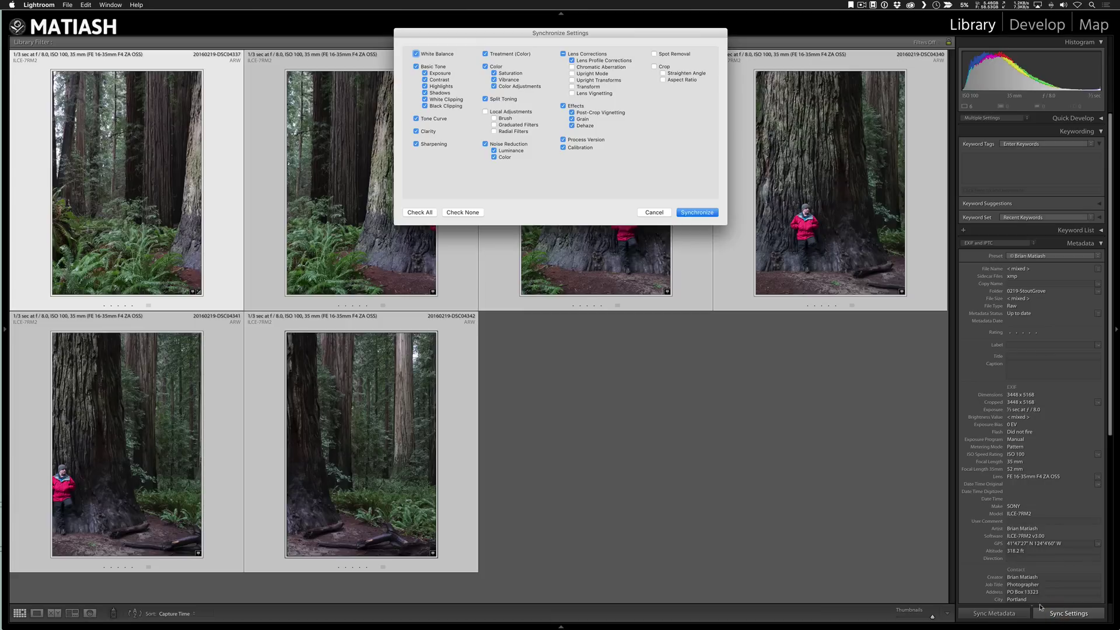
click(465, 212)
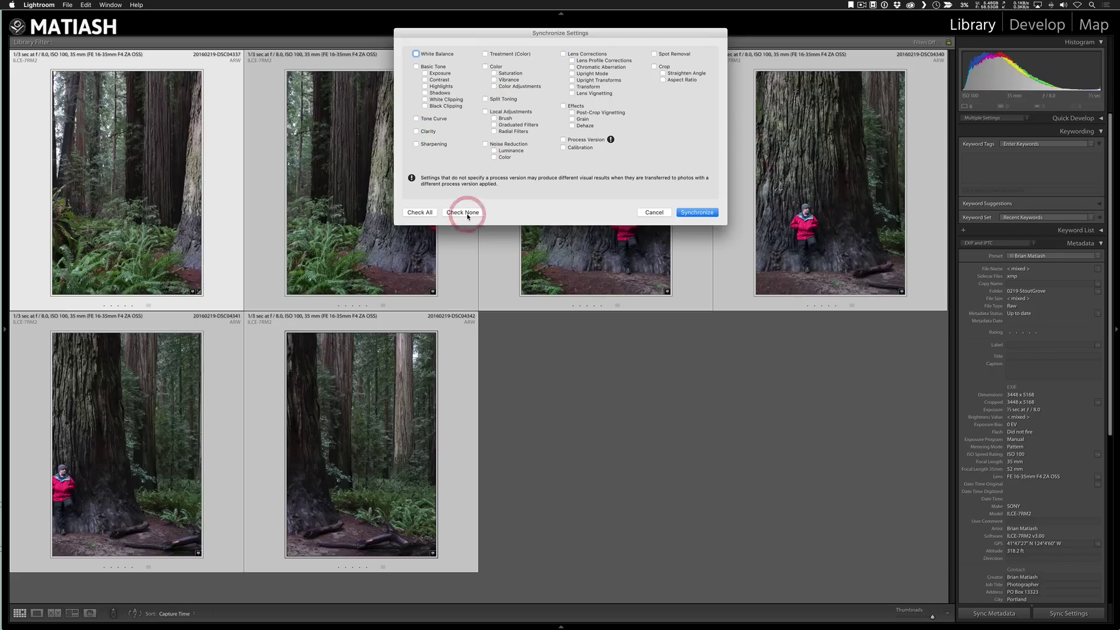
click(572, 60)
click(691, 212)
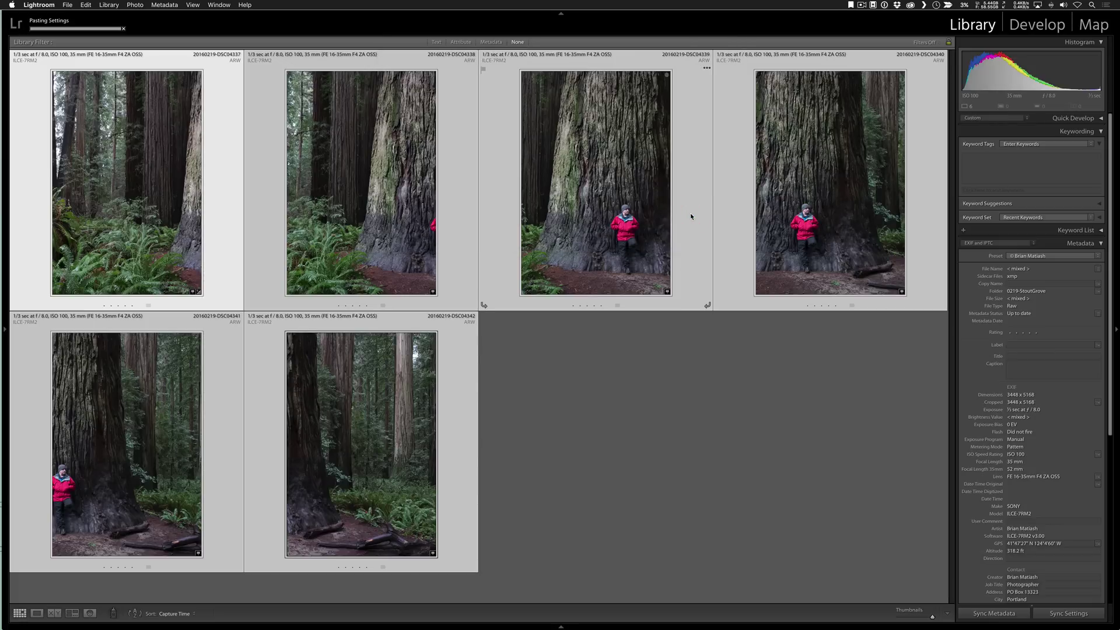
click(684, 377)
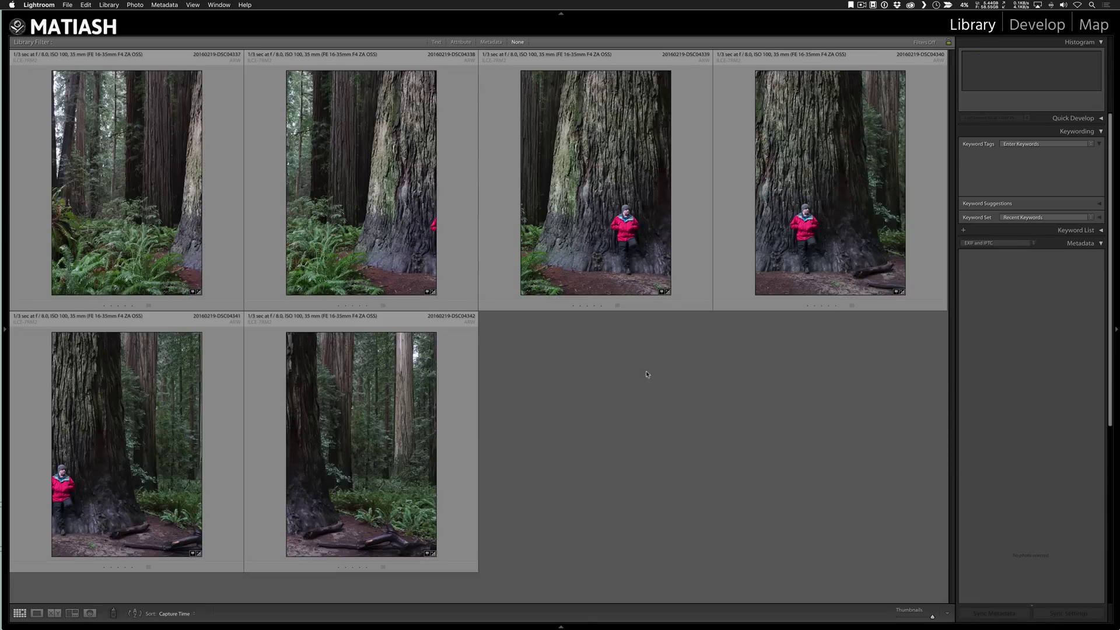
Step: Select all six forest photos and start a panorama Photo Merge with them
click(126, 254)
shift+click(366, 421)
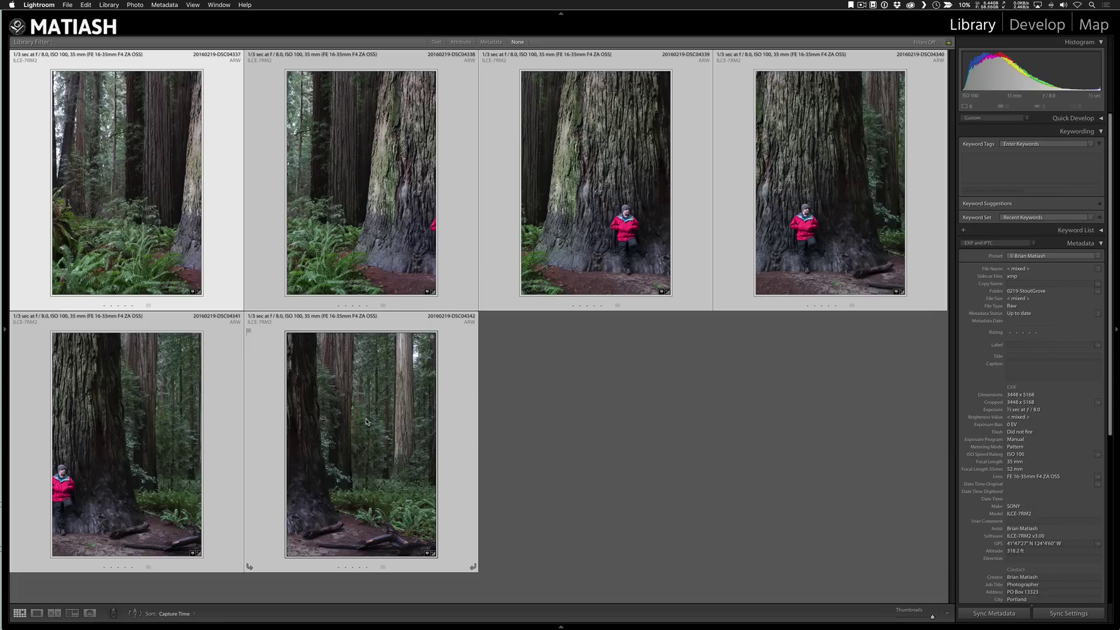
right_click(367, 421)
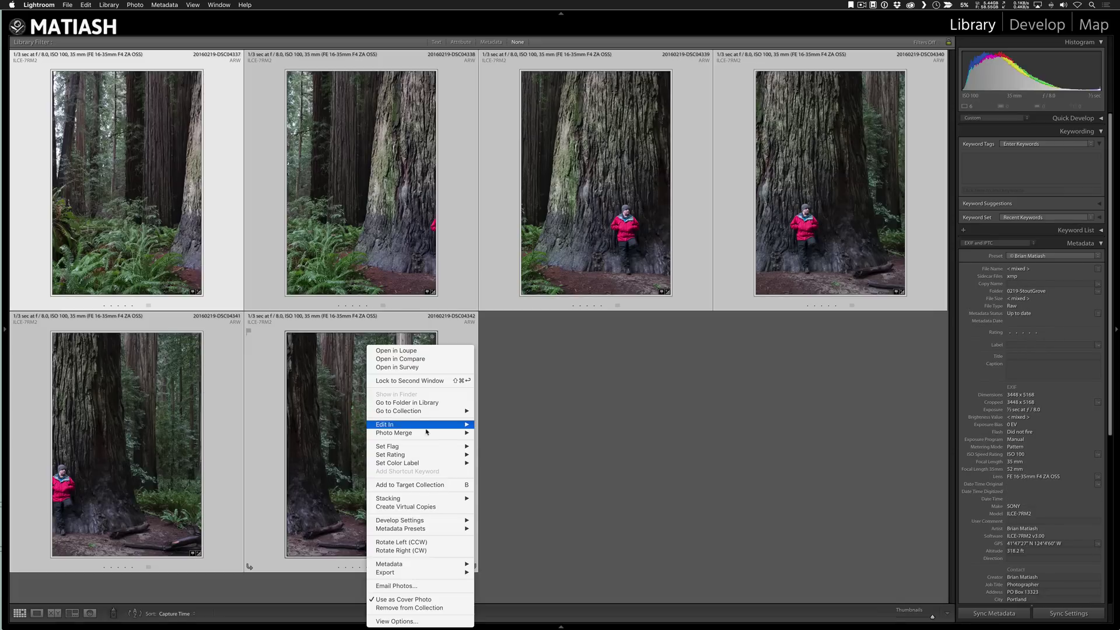
mouse_move(443, 434)
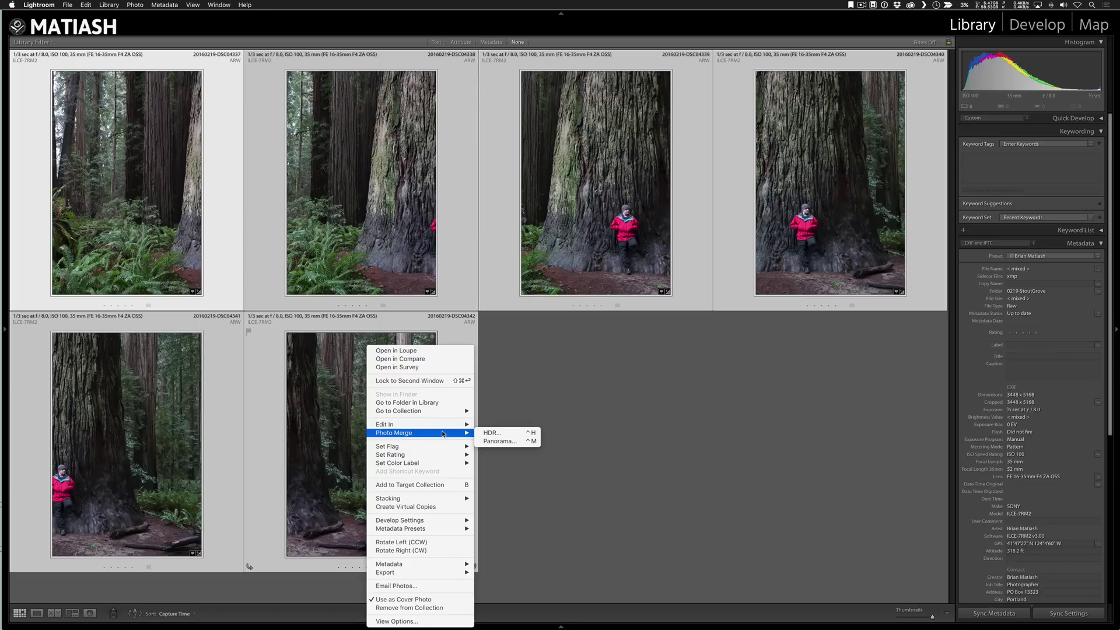
click(516, 444)
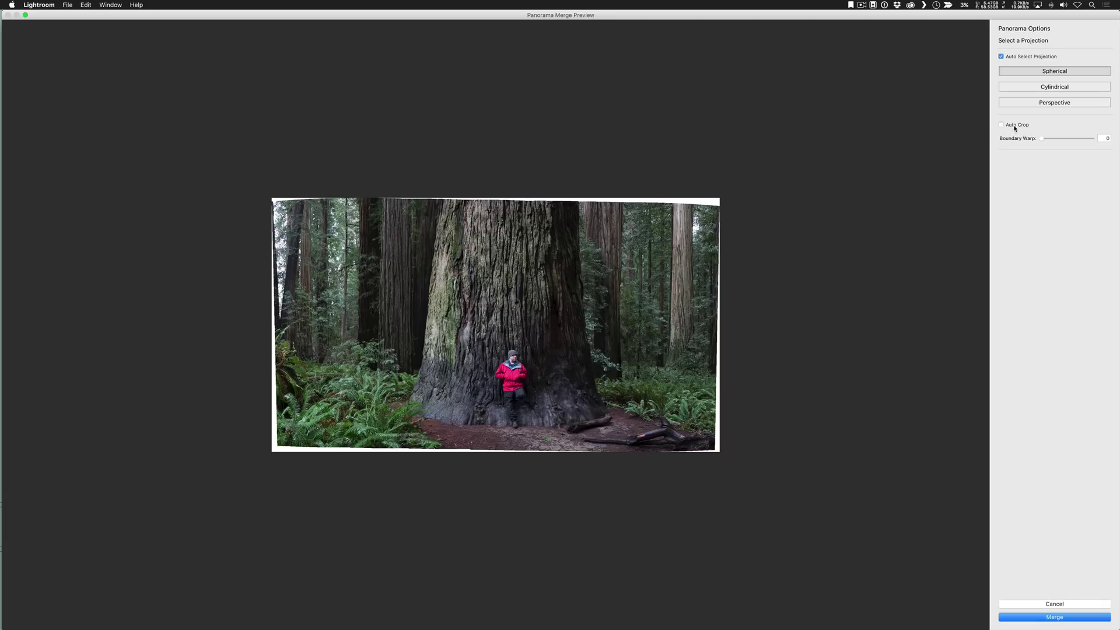
Step: Set Boundary Warp to 100 with Auto Crop left off and merge the photos into a panorama
click(1015, 126)
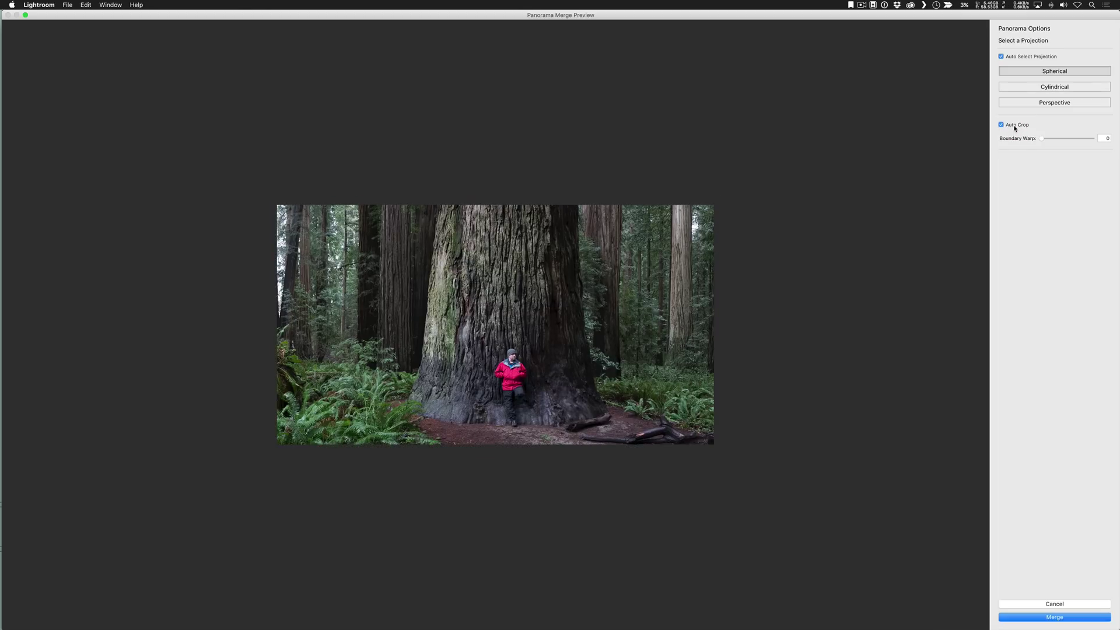
click(1015, 127)
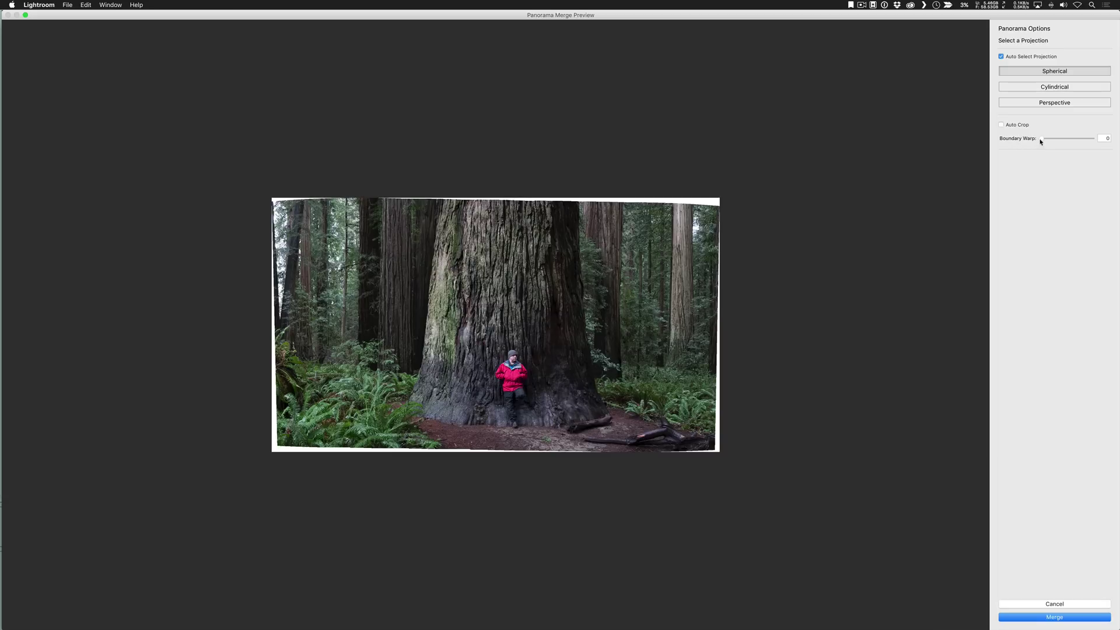
drag(1041, 140, 1102, 139)
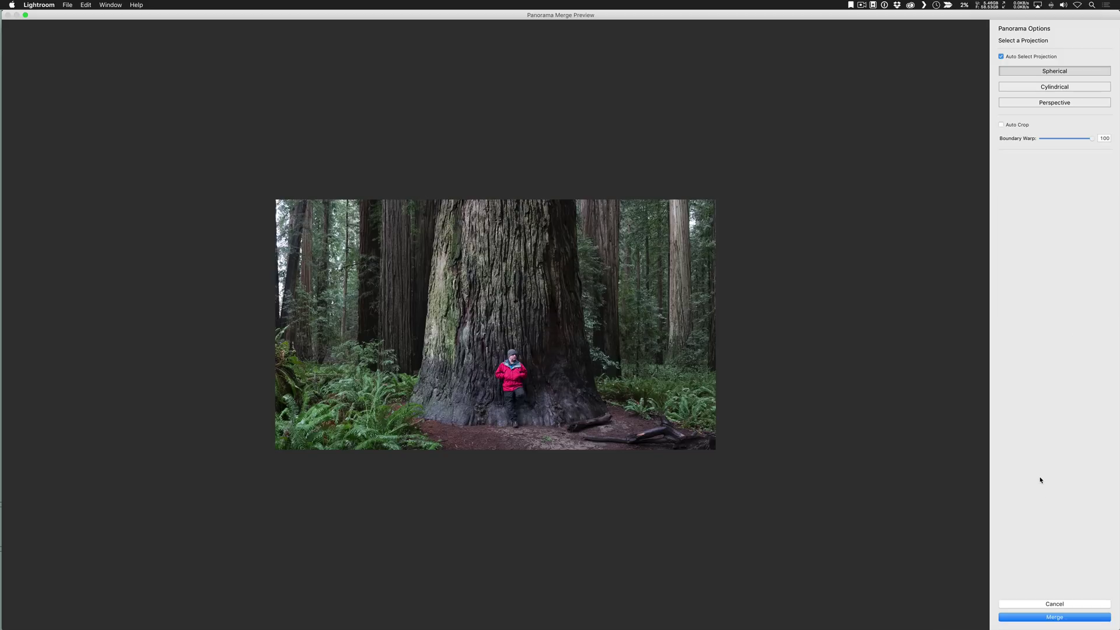
click(1031, 618)
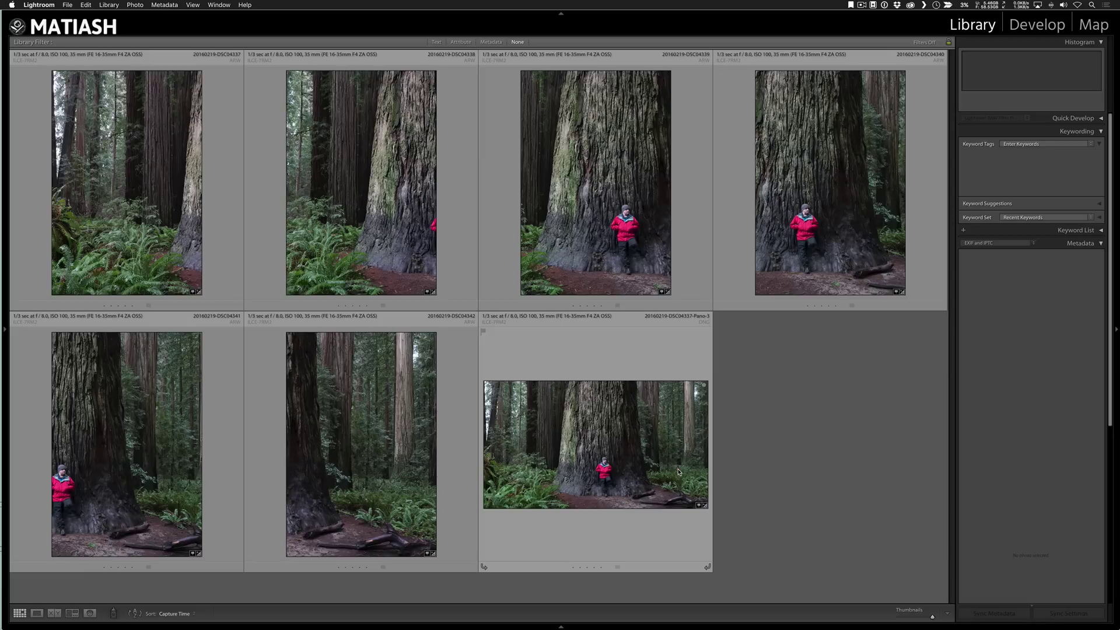
Step: Crop the merged panorama from its upper-left corner to about 8130 x 4627 pixels, keeping the original aspect ratio, and return to the Library
double_click(676, 470)
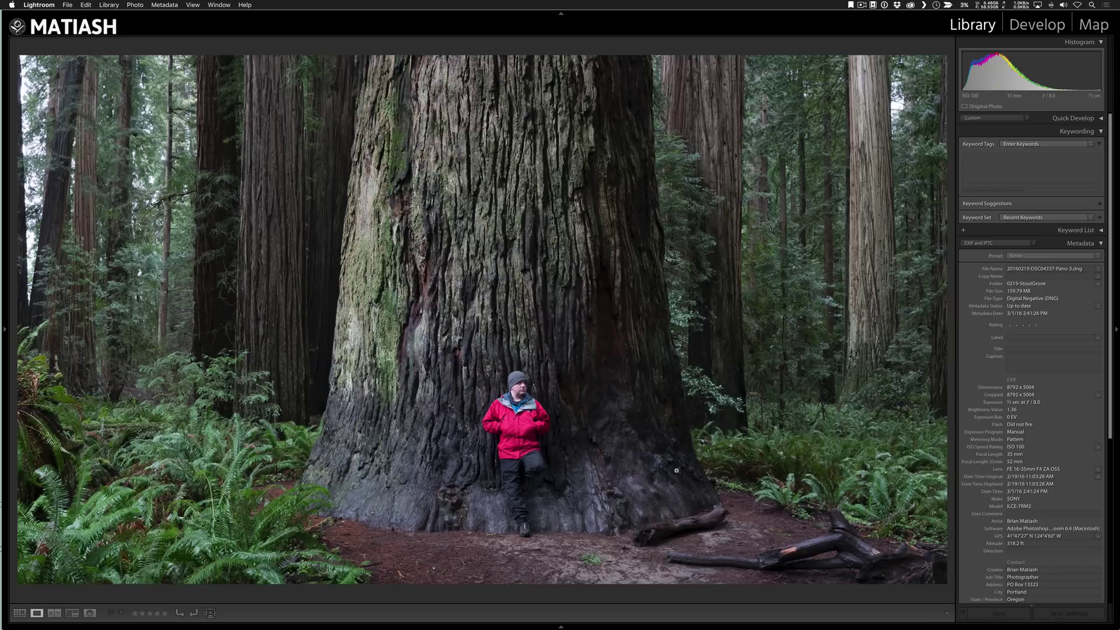
key(r)
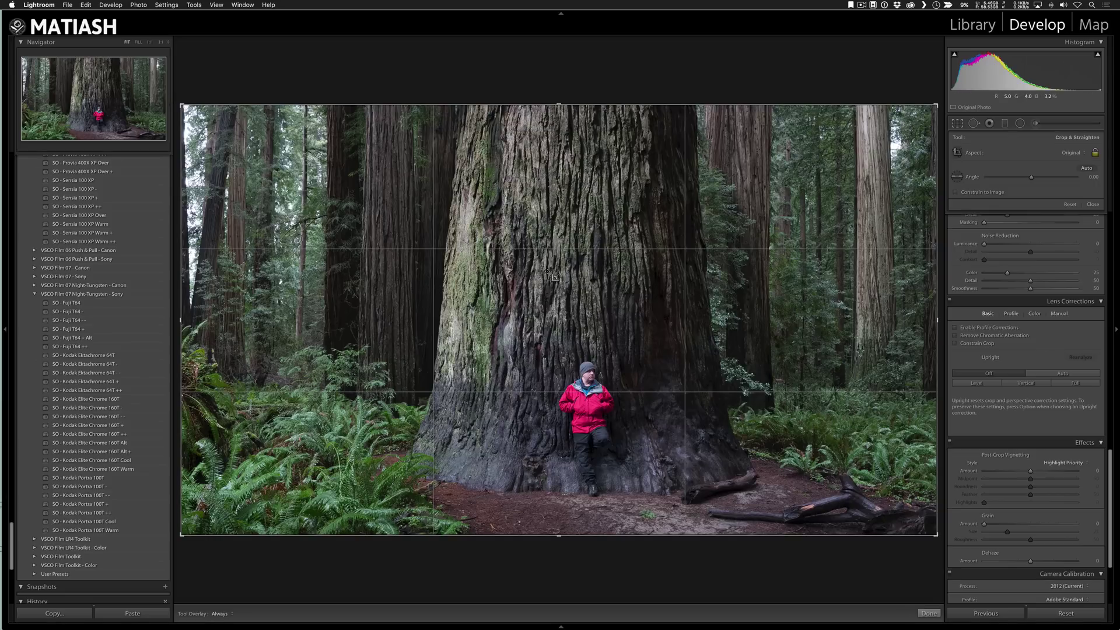
drag(182, 109, 200, 120)
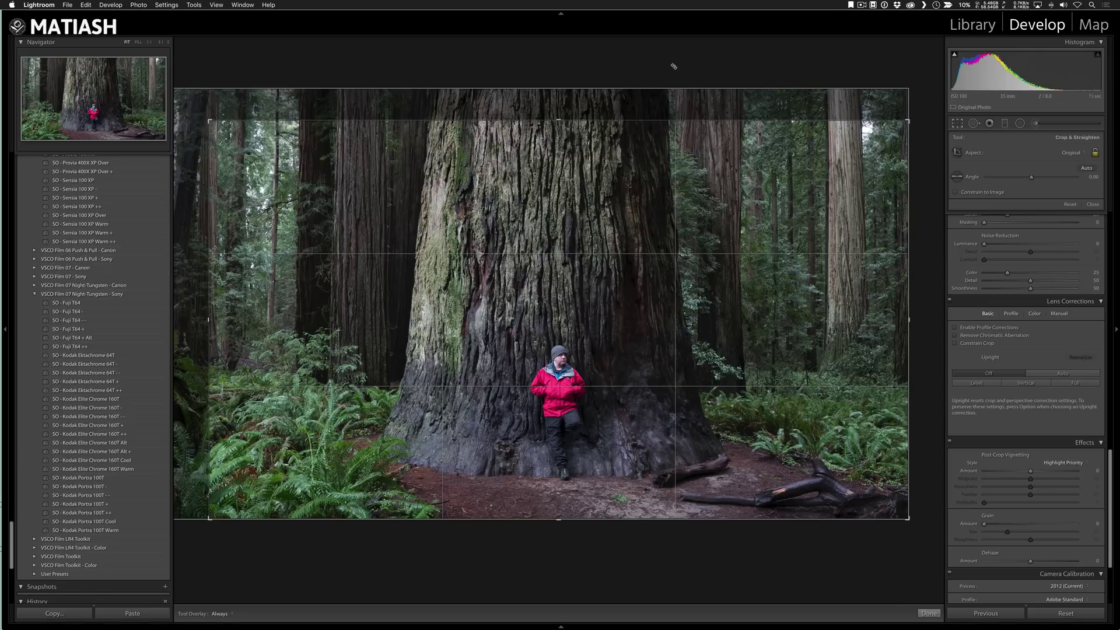
key(Return)
key(g)
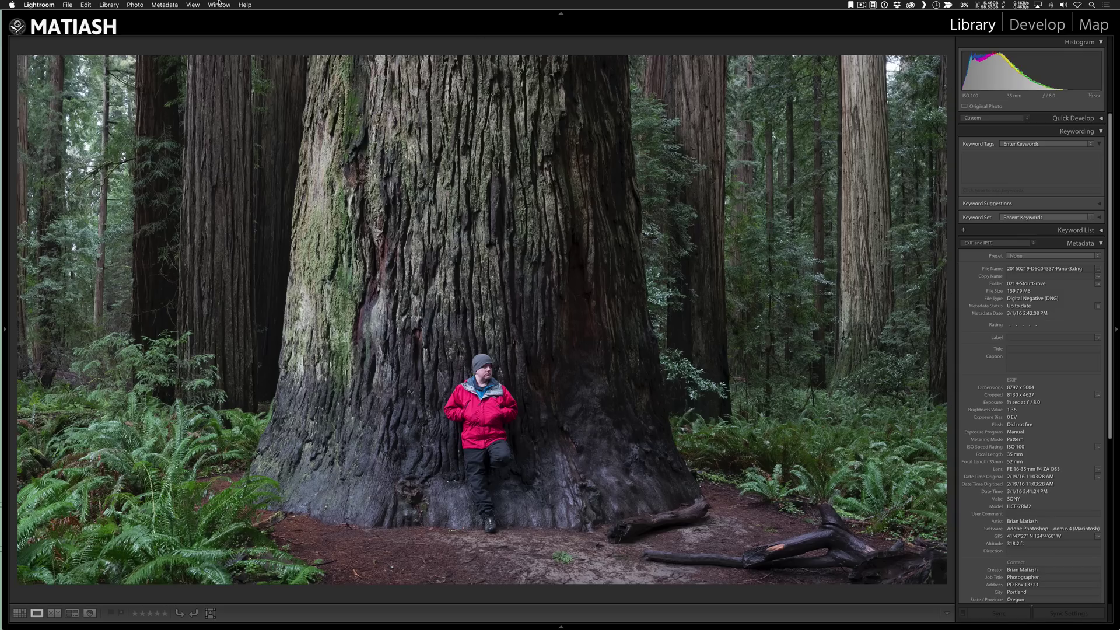
Step: Open the cropped panorama in ON1 Layers 10 through the plug-in extras, saving it as a re-editable Smart Photo
click(69, 4)
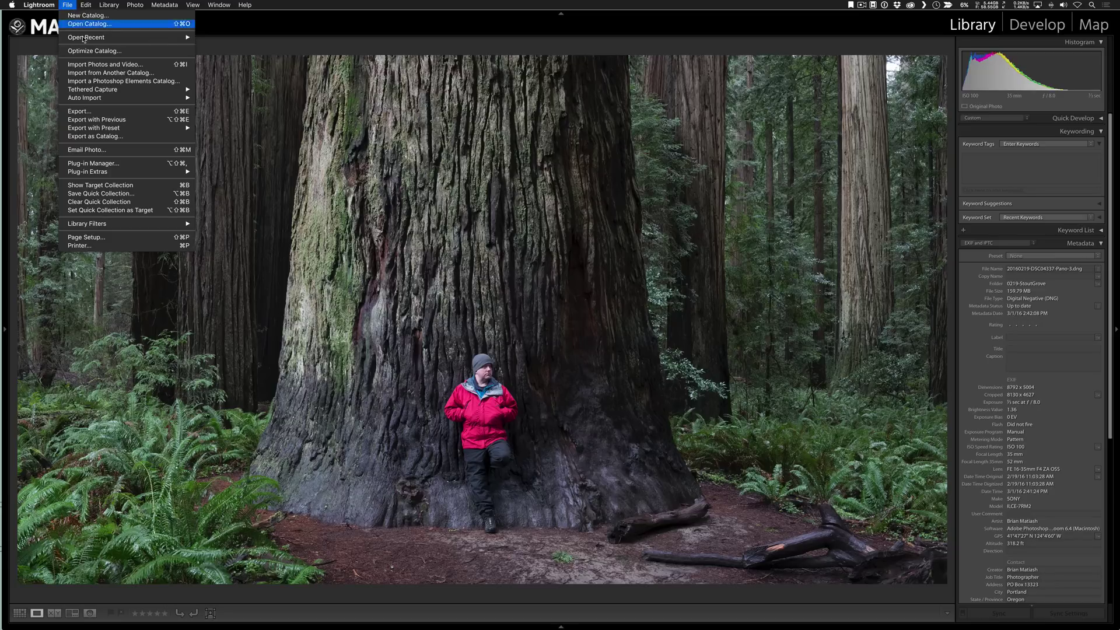
mouse_move(124, 131)
mouse_move(156, 171)
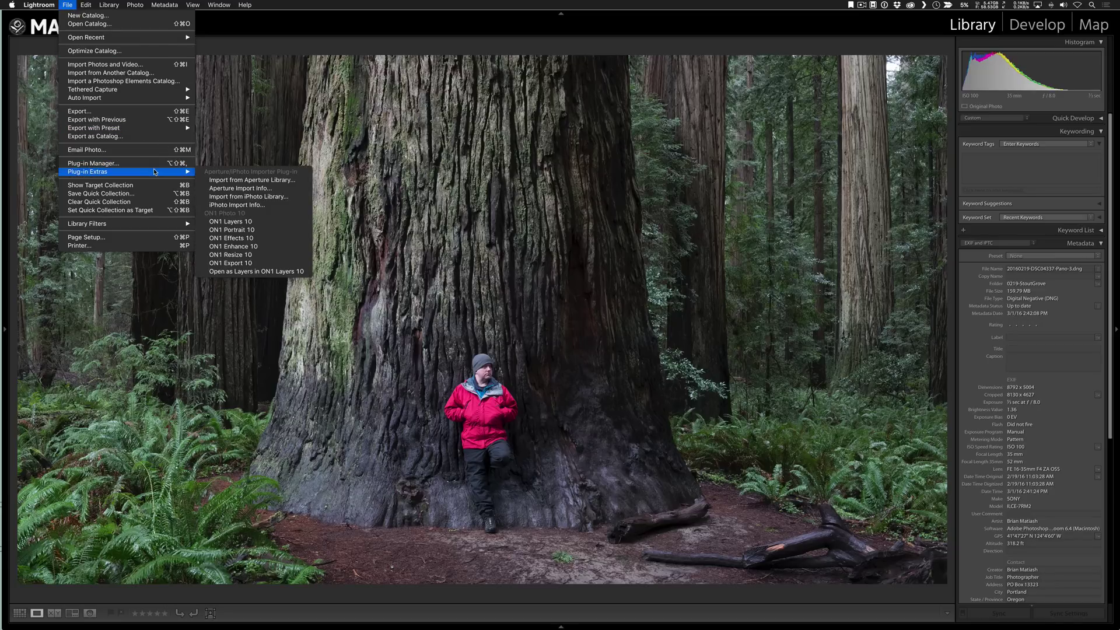
click(288, 221)
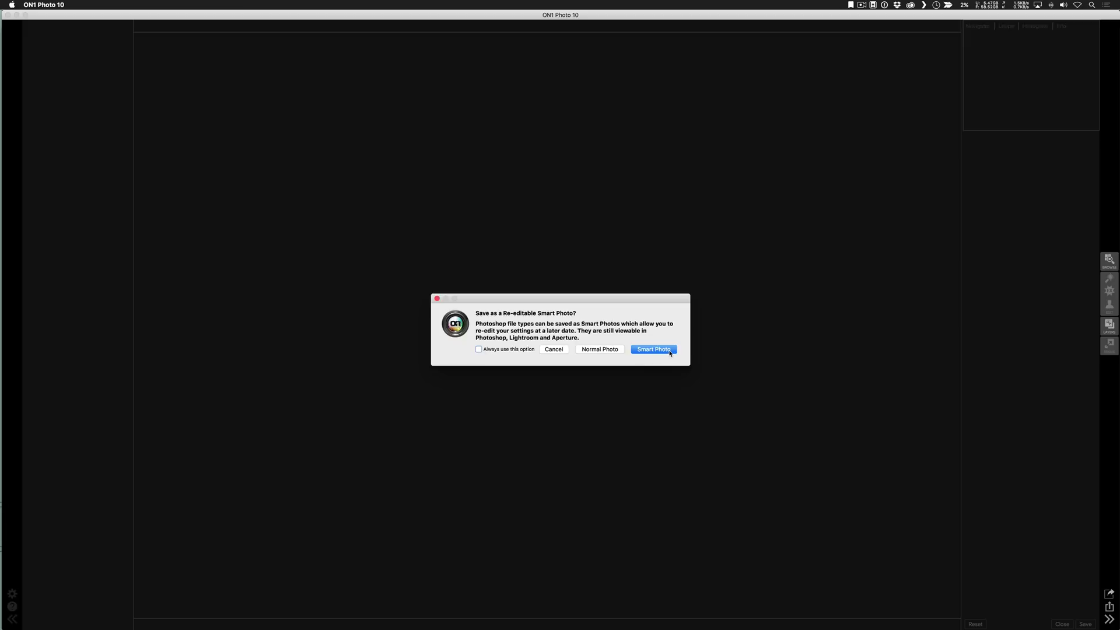
click(670, 352)
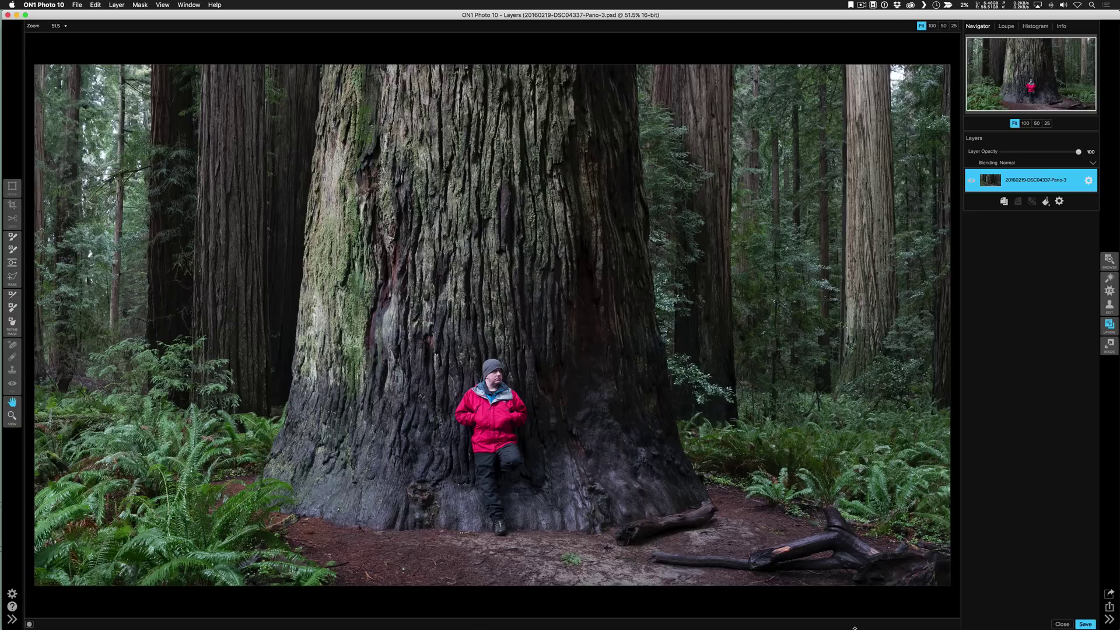
Step: In Enhance, set Exposure to 0.15, Contrast to 7, Shadows to 9 and Blacks to 6, and compare with the original
click(1111, 282)
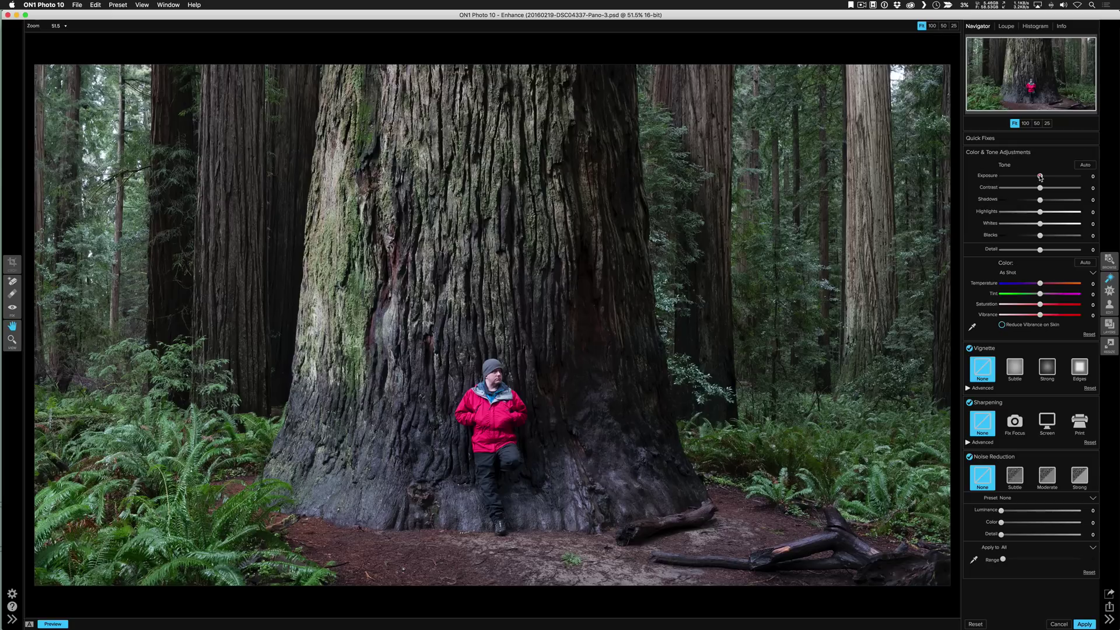
drag(1040, 176, 1047, 189)
drag(1041, 203, 1046, 237)
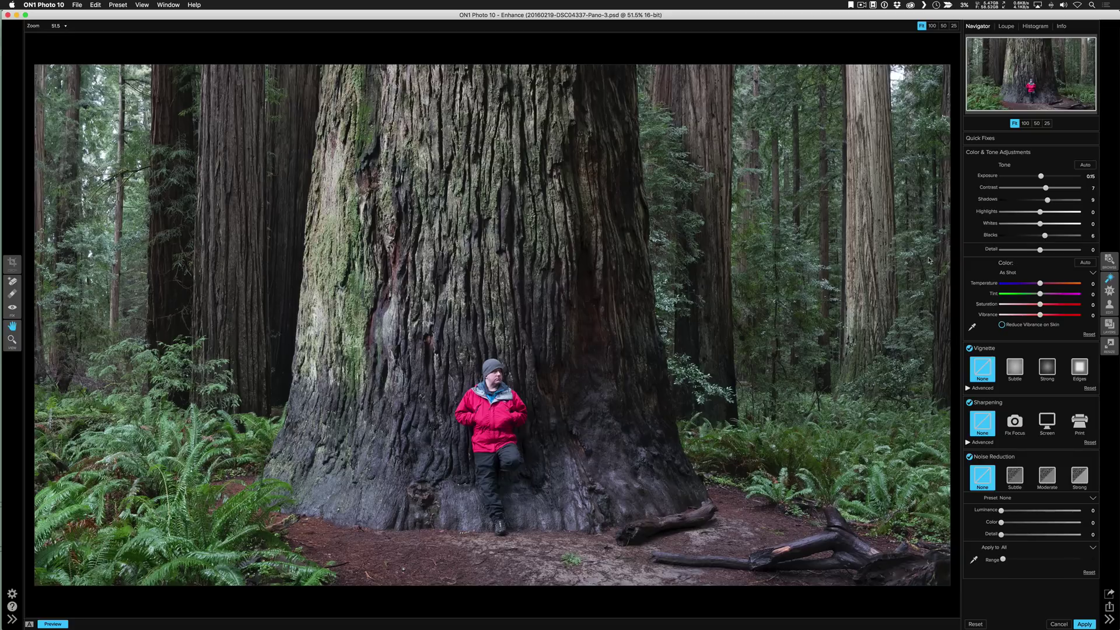
click(50, 624)
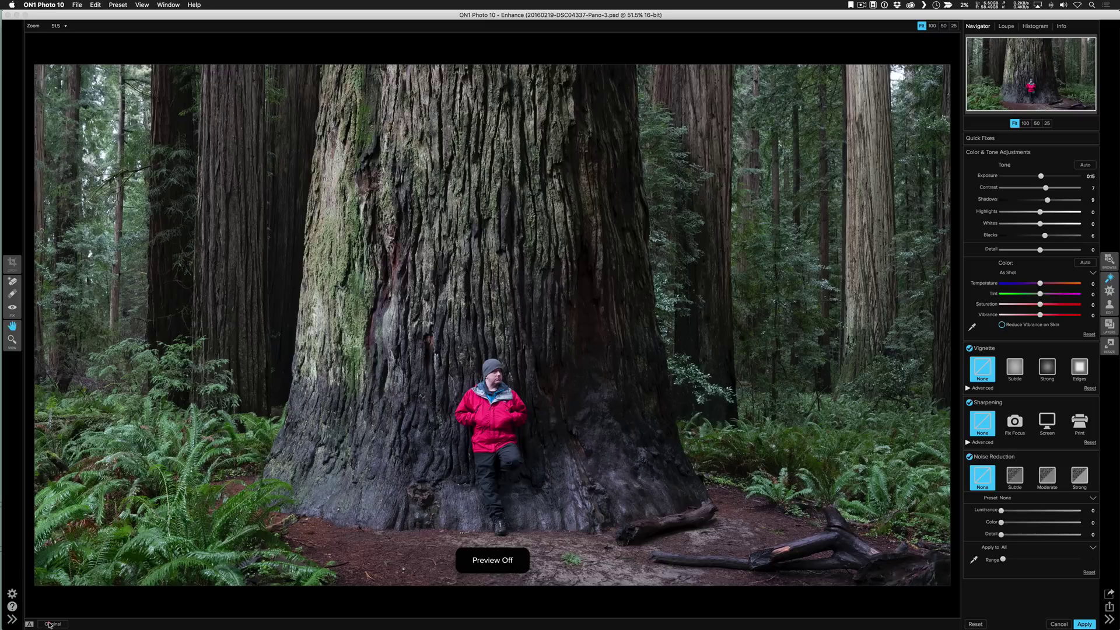
click(49, 624)
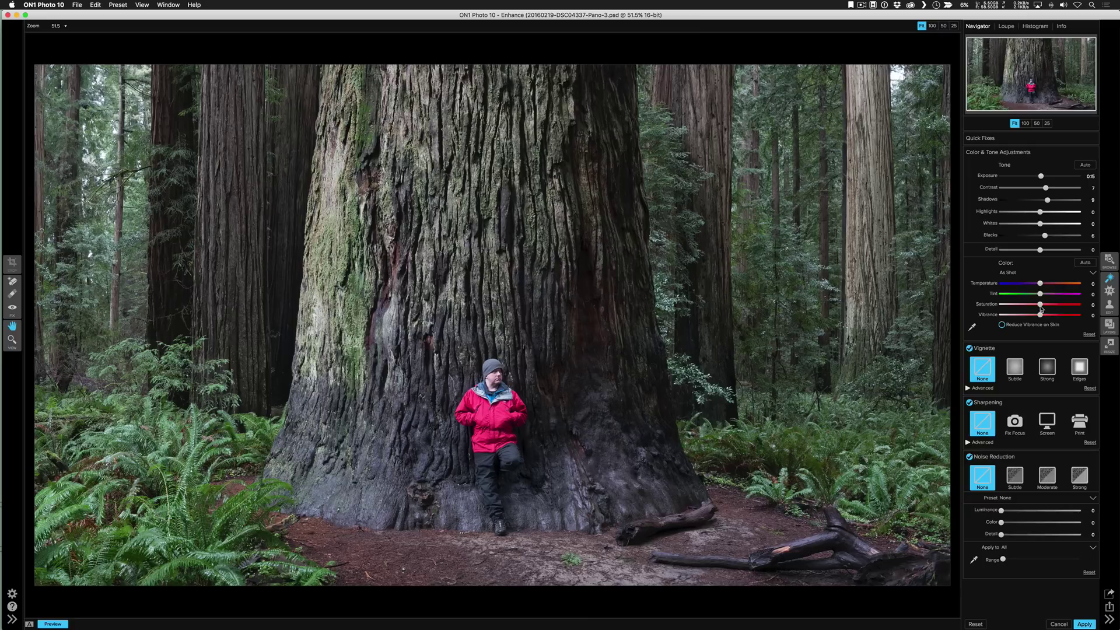
Step: Set the panorama's Saturation to 6 and Vibrance to 7
drag(1040, 304, 1046, 315)
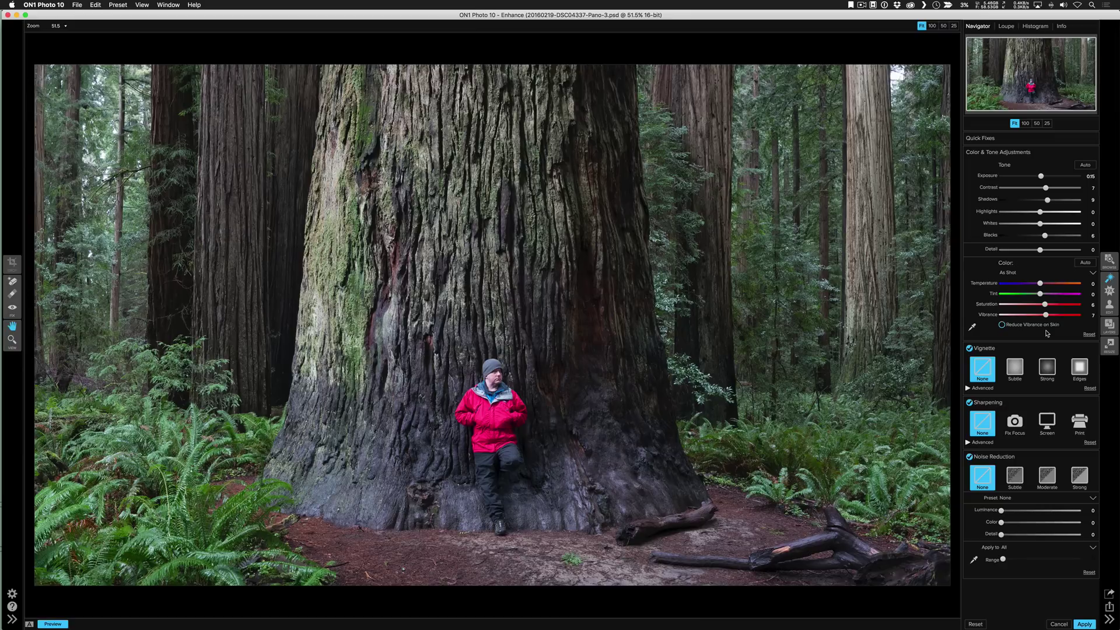
click(1088, 294)
key(Return)
Step: In Effects, add a Dynamic Contrast filter and set its Large detail to 0
click(1113, 295)
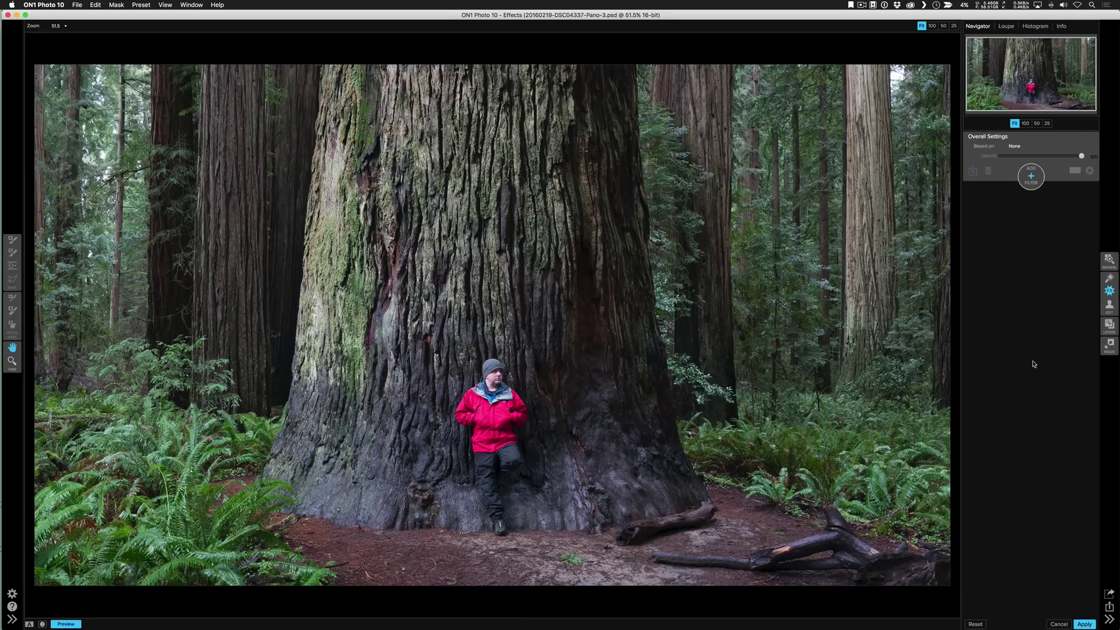
click(11, 619)
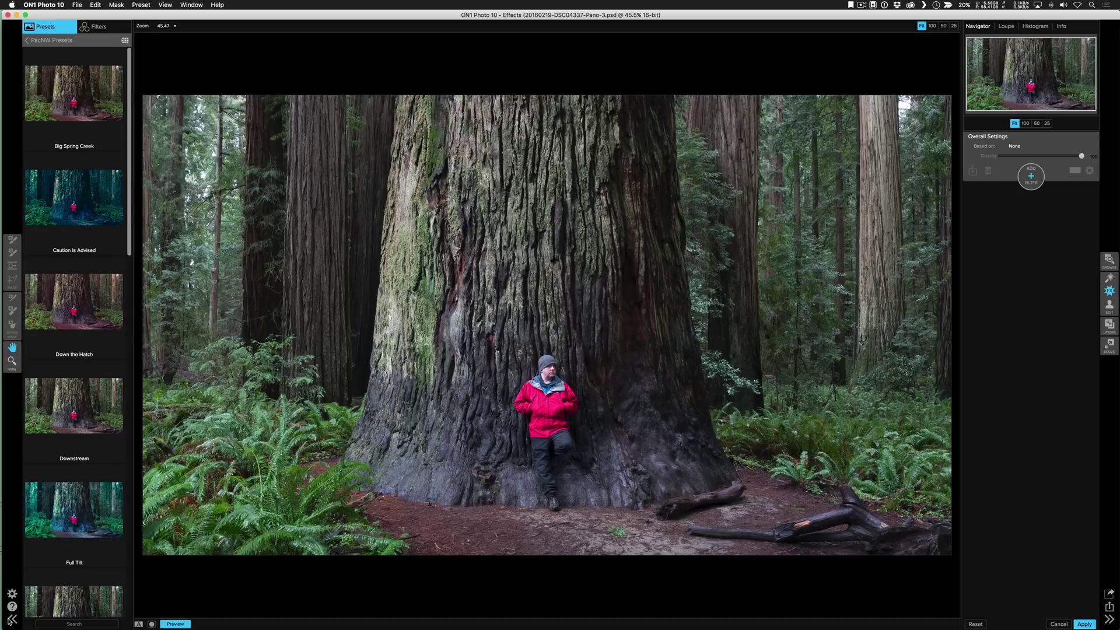
click(11, 620)
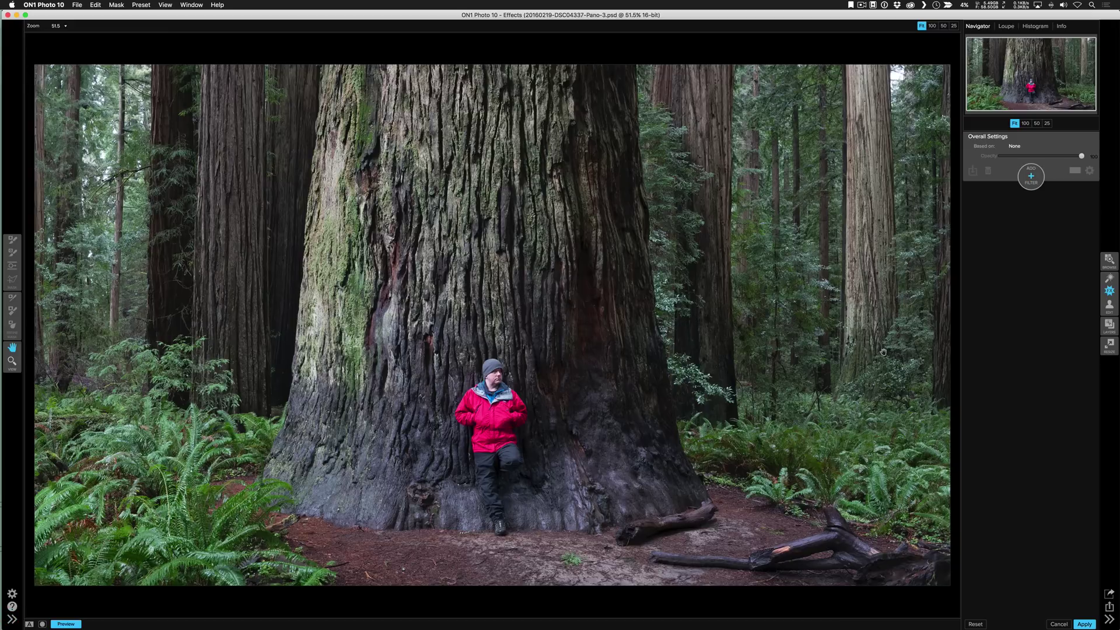
click(1031, 185)
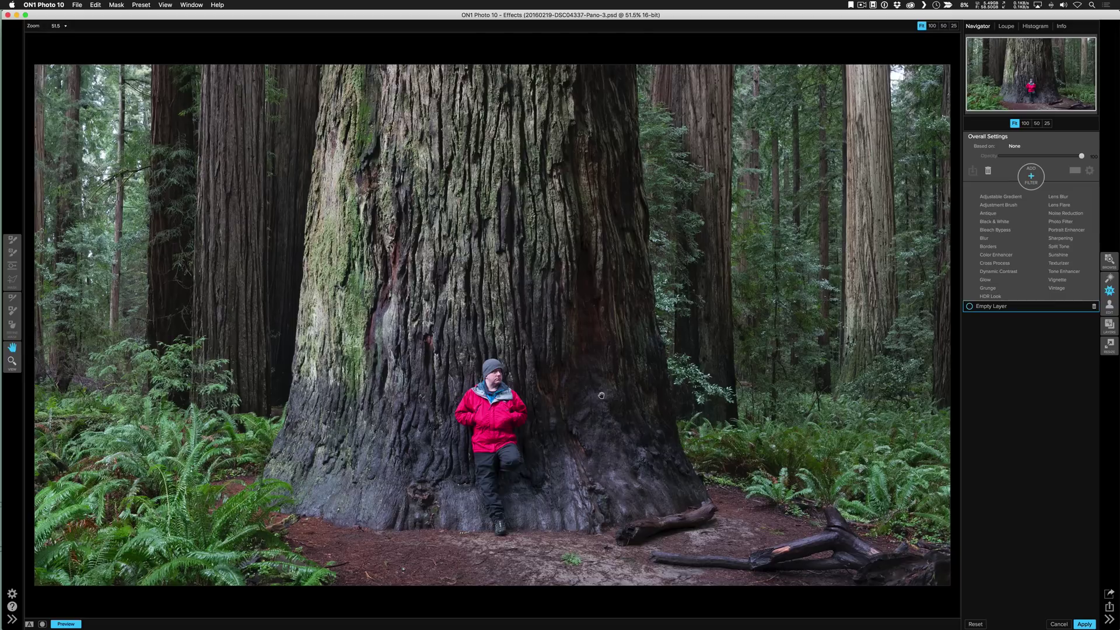
click(1013, 272)
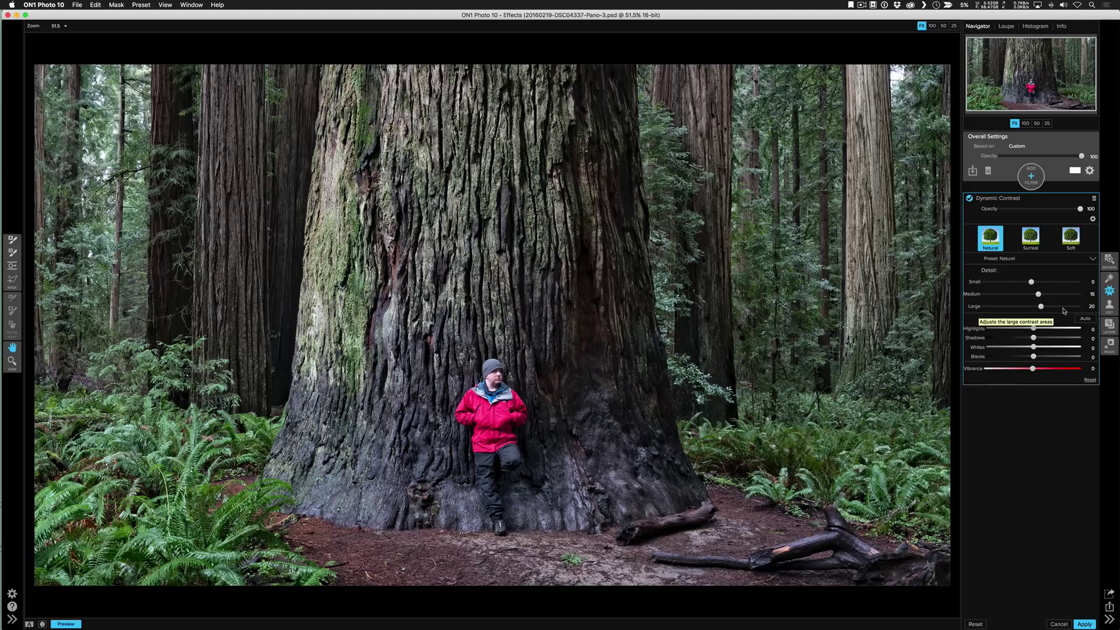
click(1090, 306)
text(0)
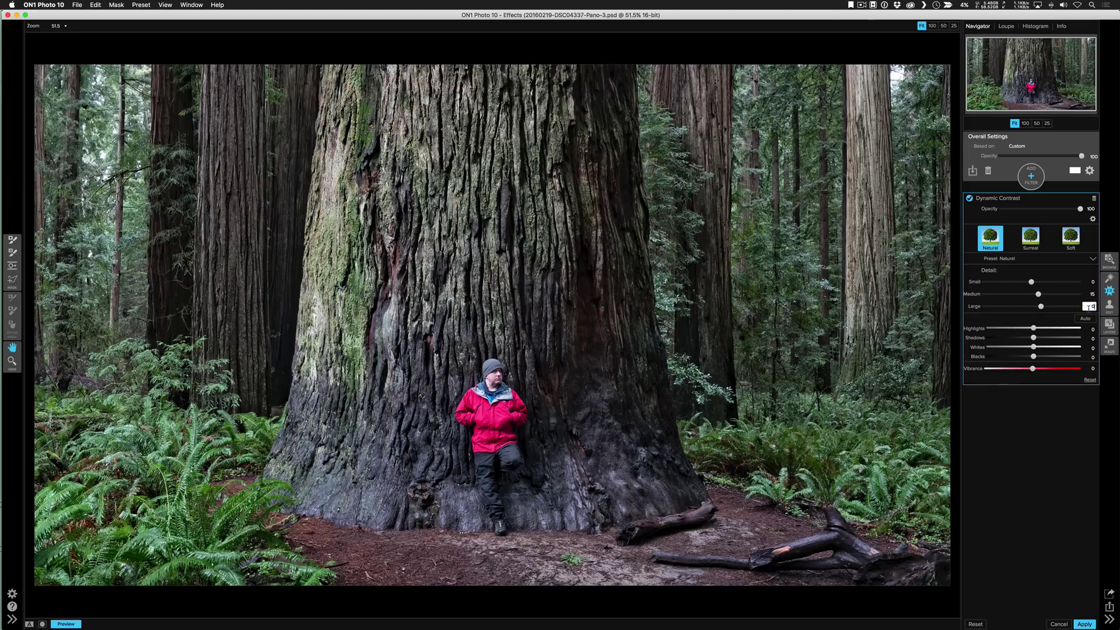
key(Tab)
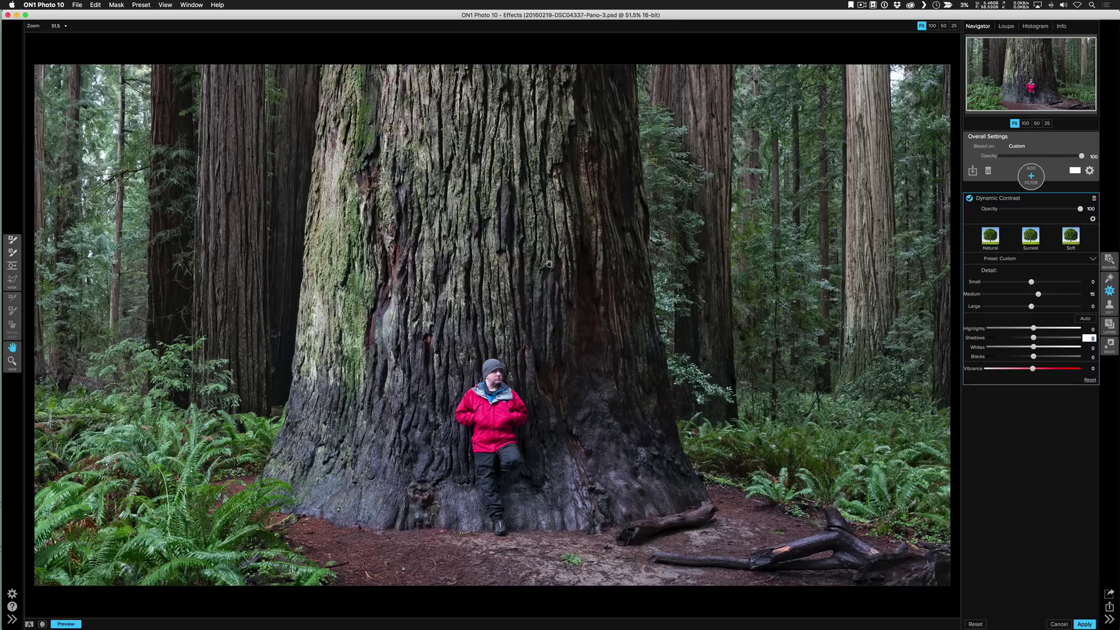
Step: Add a Lens Flare filter with the Upright preset, Soft Light blending and an opacity of 51
click(1024, 178)
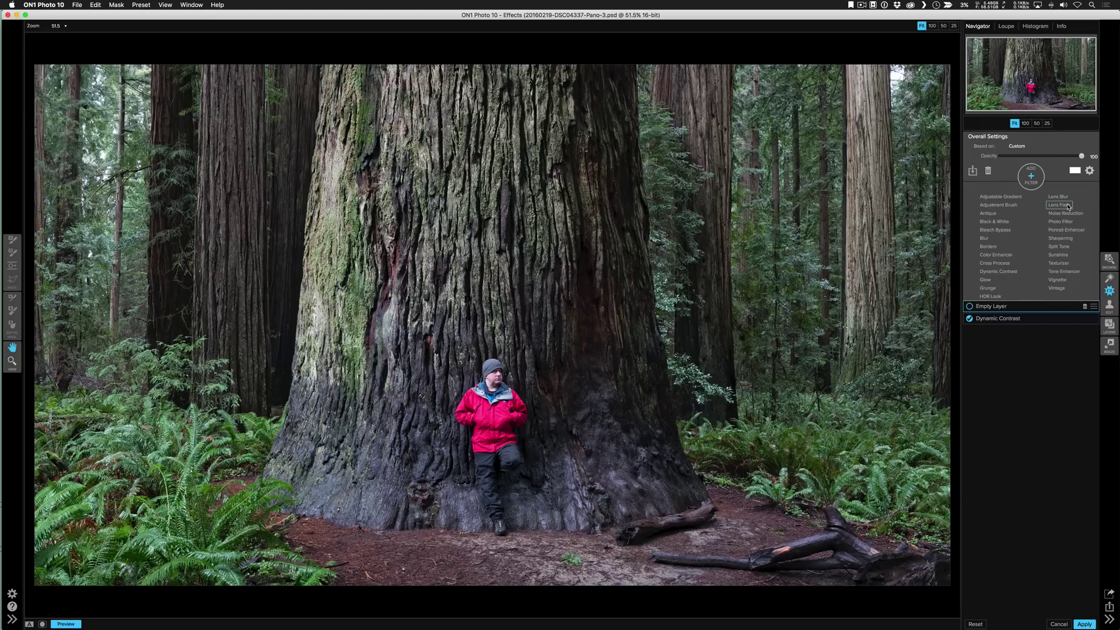
click(1067, 206)
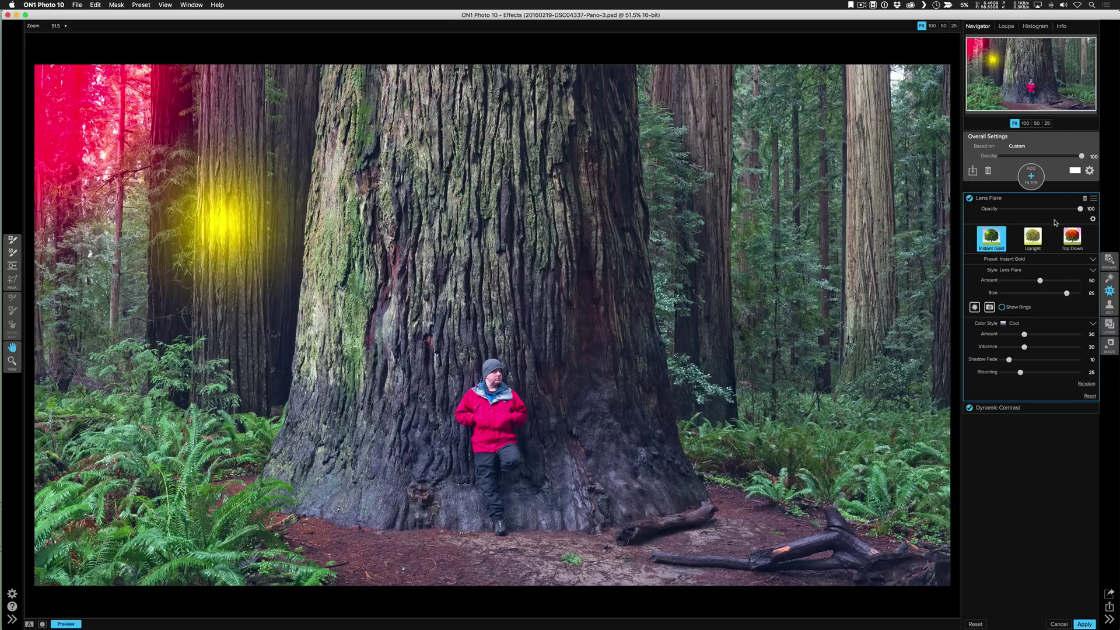
click(1041, 248)
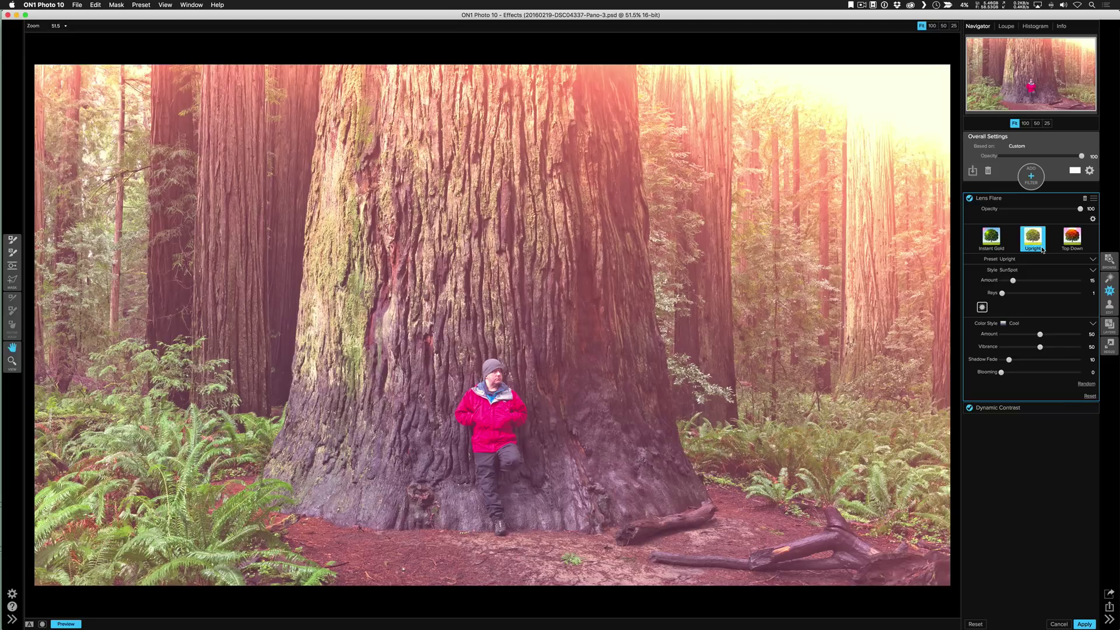
click(1094, 219)
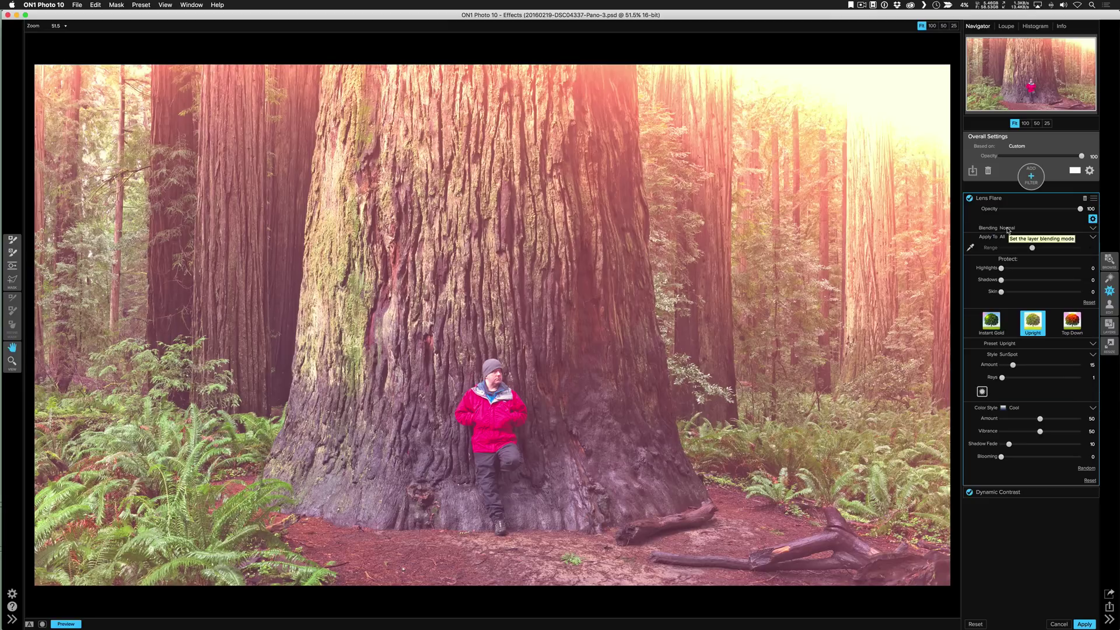
click(1007, 230)
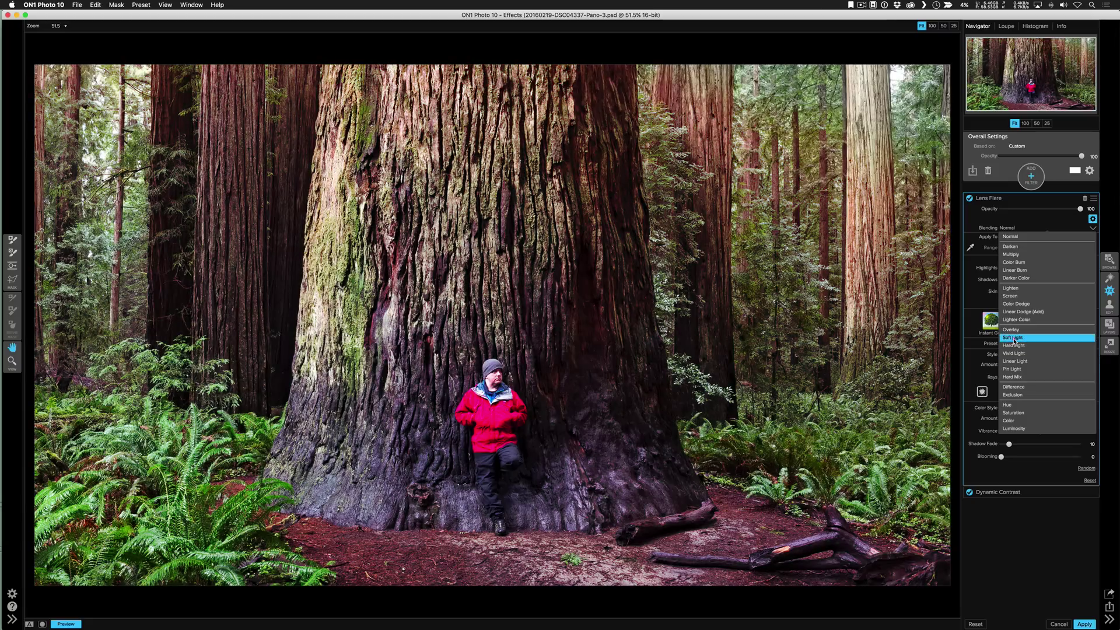
click(1014, 339)
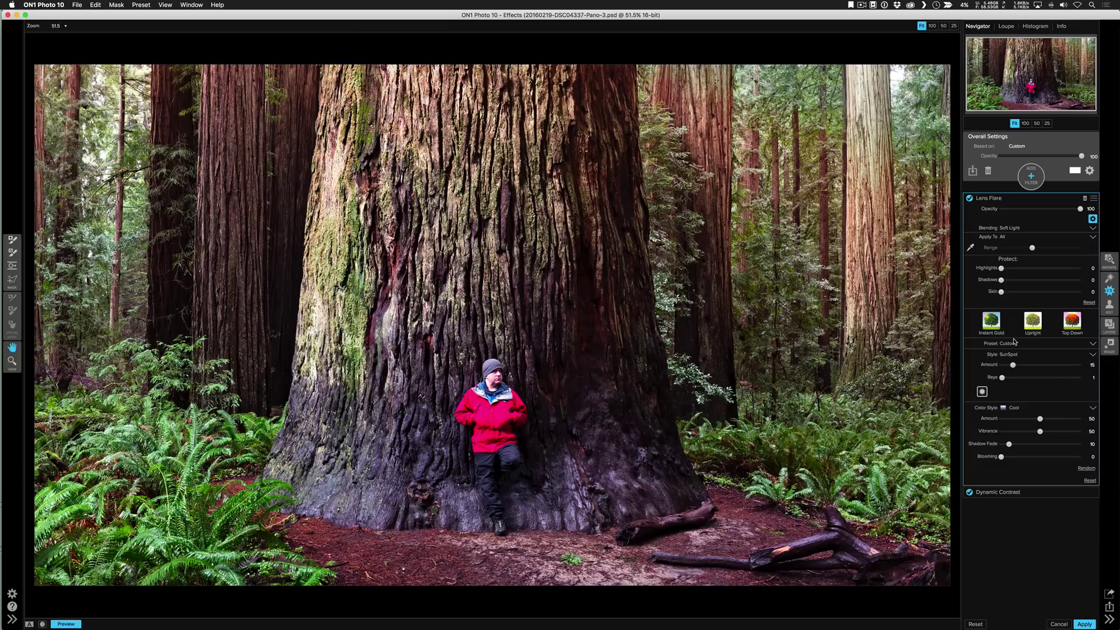
click(1042, 209)
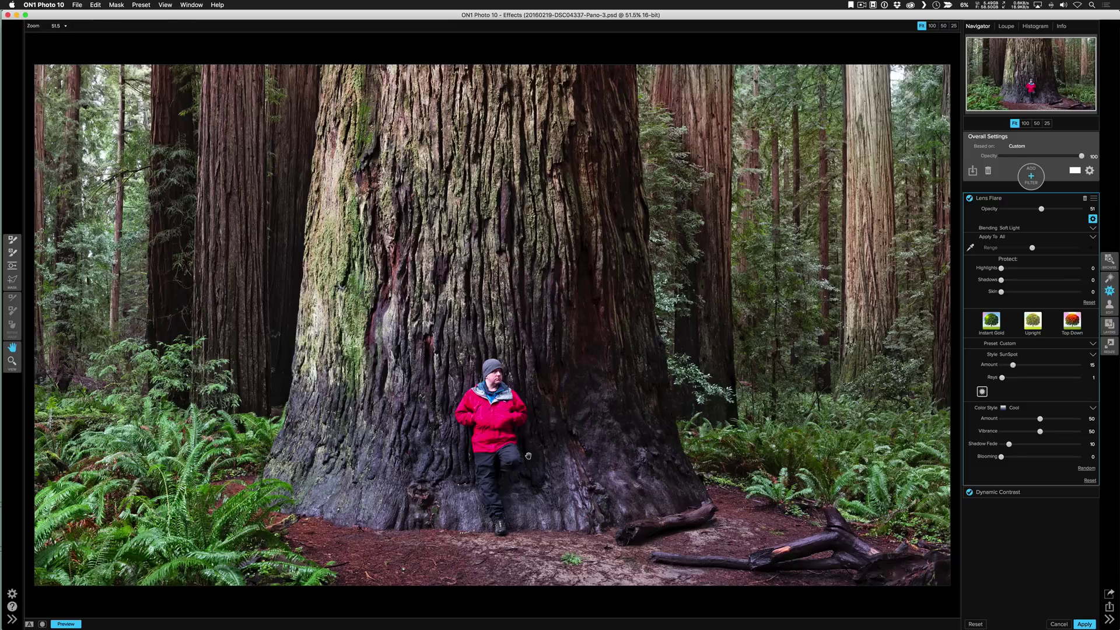
Step: Paint the Lens Flare out over the man with the edge-aware Masking Brush at sizes 300 and 150, with the mask view shown only while painting
click(12, 240)
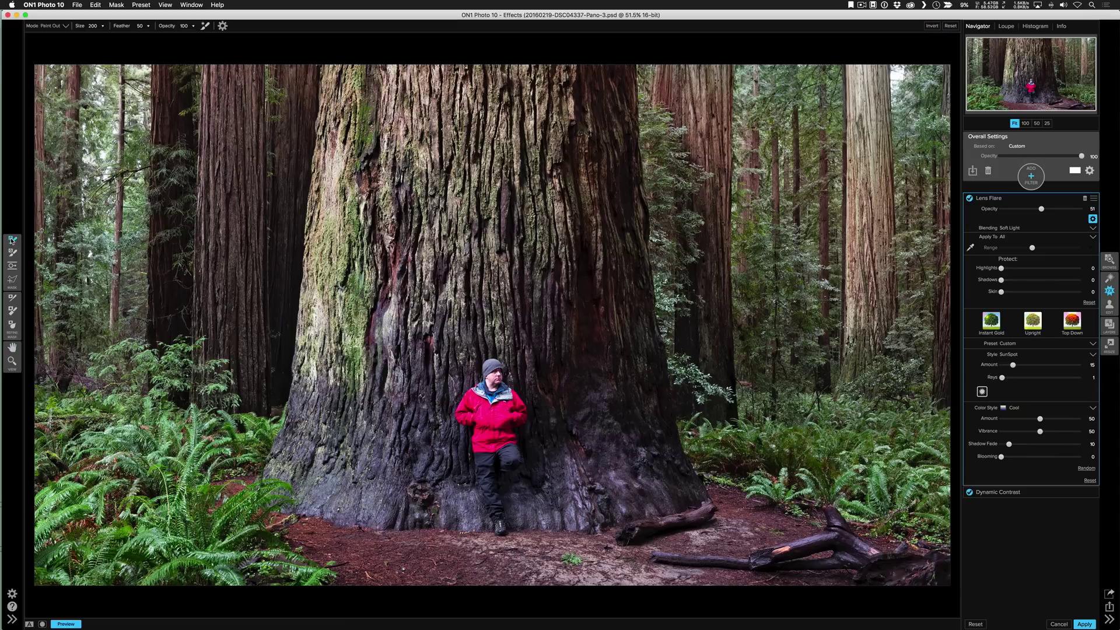
click(223, 27)
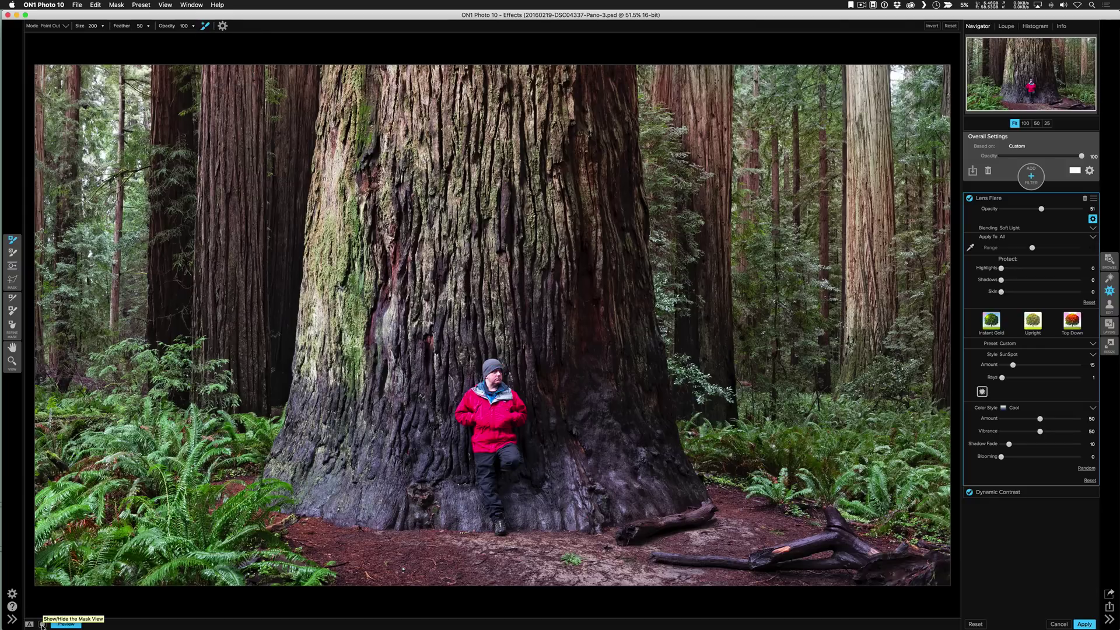
click(42, 624)
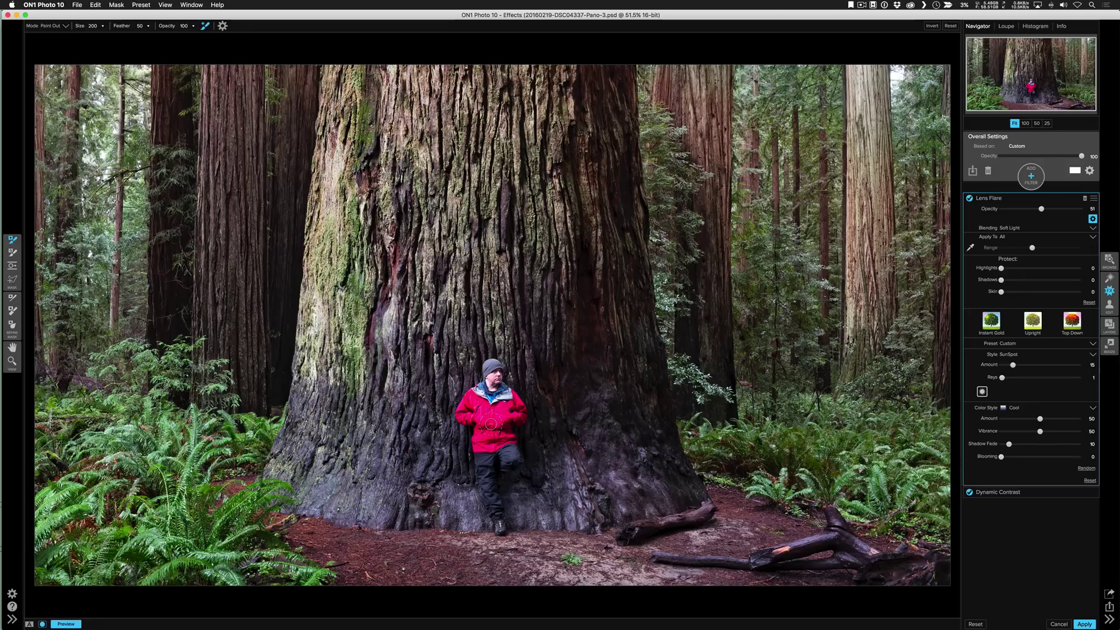
key(bracketright)
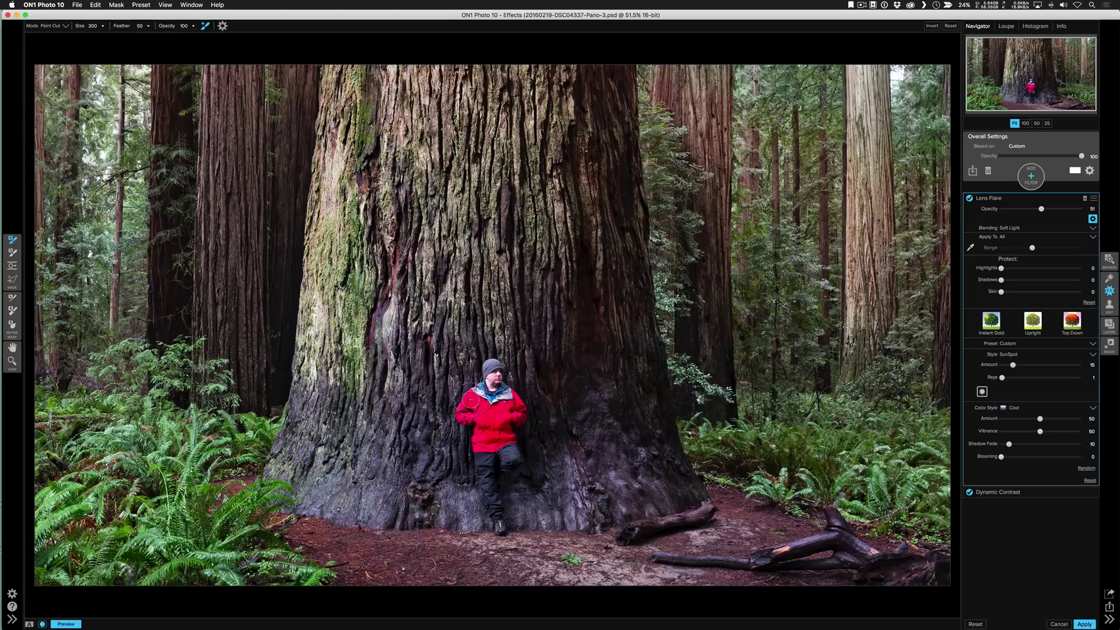
mouse_move(470, 401)
mouse_down()
mouse_move(464, 413)
mouse_move(499, 394)
mouse_move(495, 363)
mouse_move(485, 377)
mouse_move(502, 373)
mouse_move(489, 388)
mouse_move(488, 376)
mouse_move(491, 390)
mouse_move(503, 382)
mouse_move(494, 361)
mouse_move(489, 369)
mouse_up()
mouse_move(504, 445)
mouse_down()
mouse_move(482, 466)
mouse_move(496, 514)
mouse_move(509, 447)
mouse_move(499, 461)
mouse_move(481, 455)
mouse_move(500, 528)
mouse_up()
key(bracketleft)
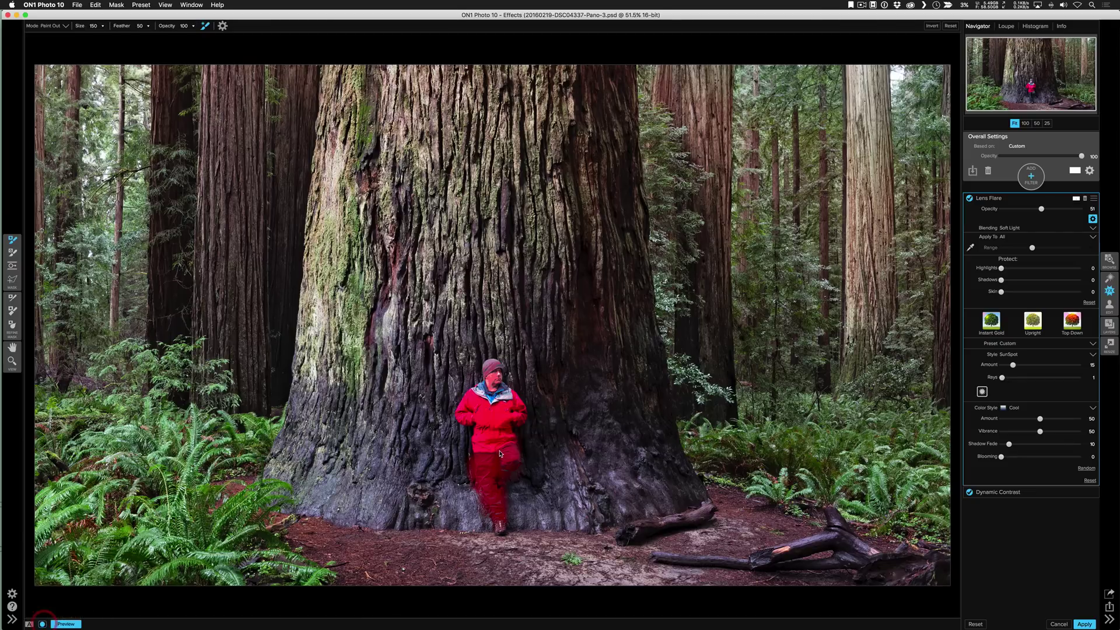
click(43, 625)
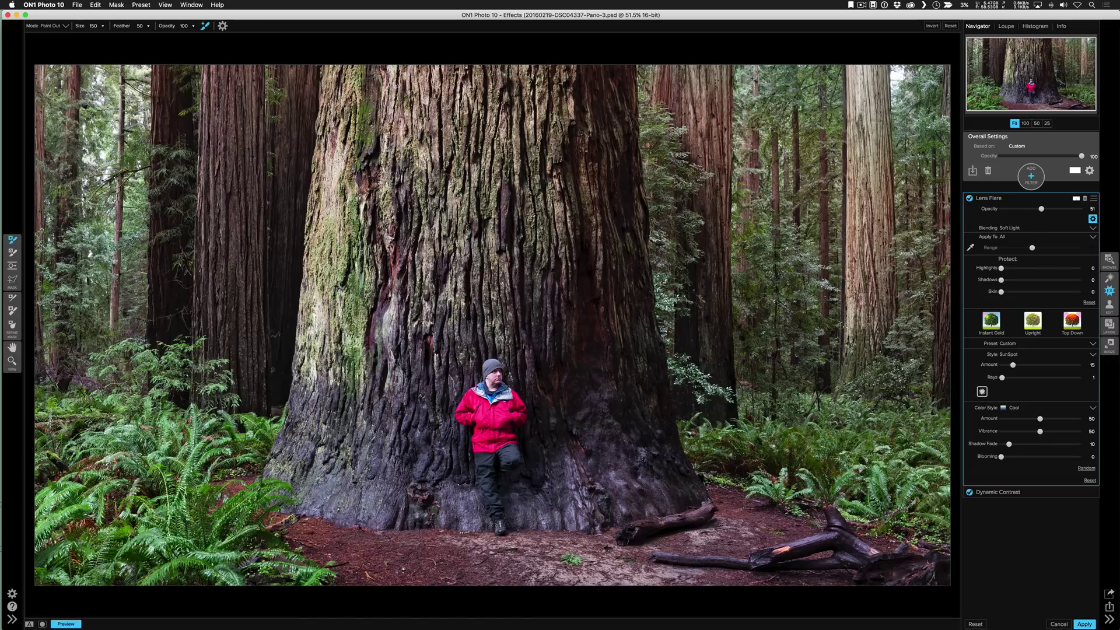
Step: Add a Grunge filter with the Darker preset and set its blending mode to Multiply
click(1027, 182)
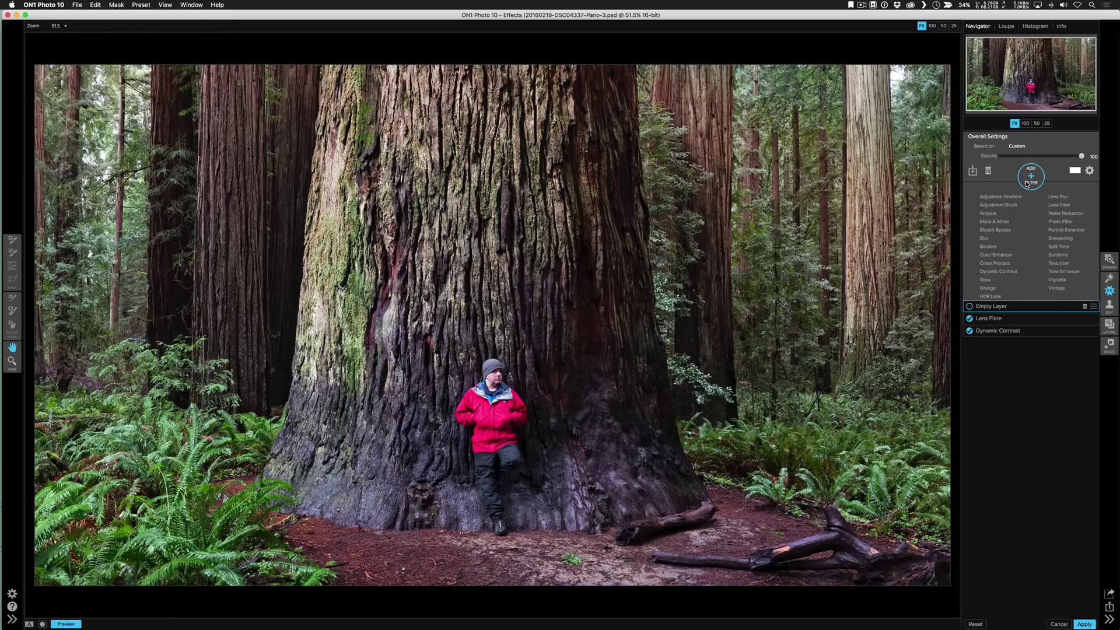
click(988, 287)
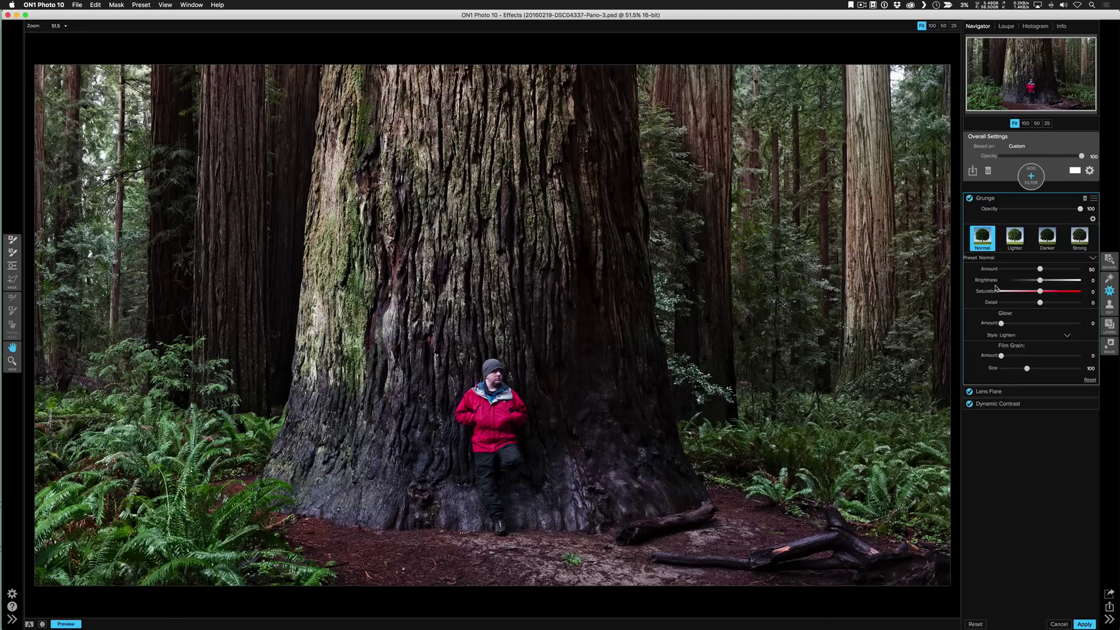
click(1044, 244)
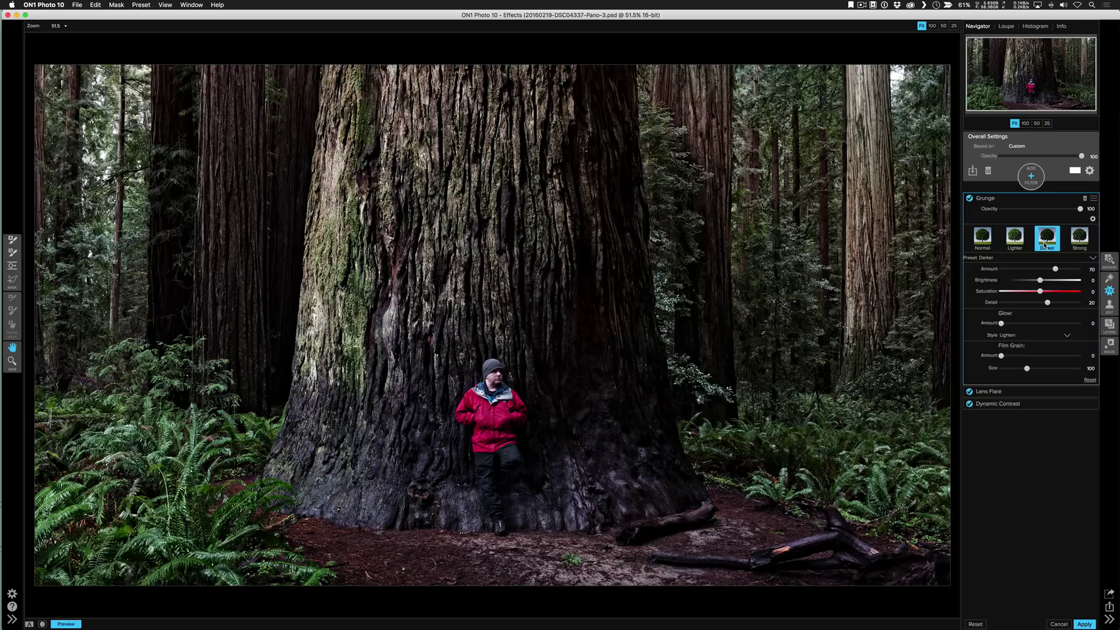
click(1092, 219)
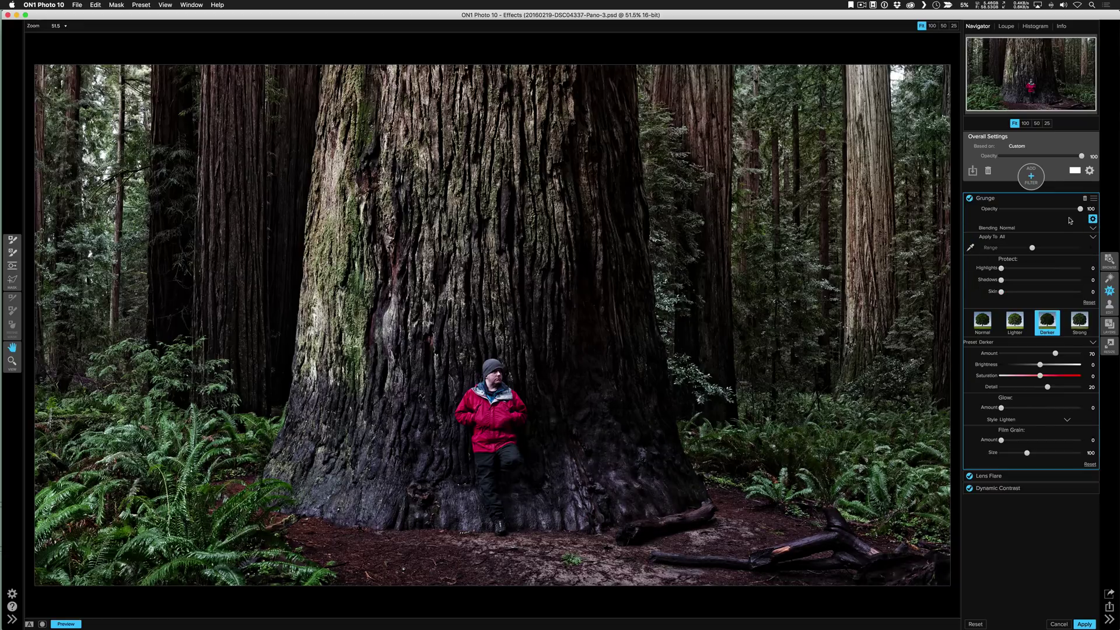
click(1011, 228)
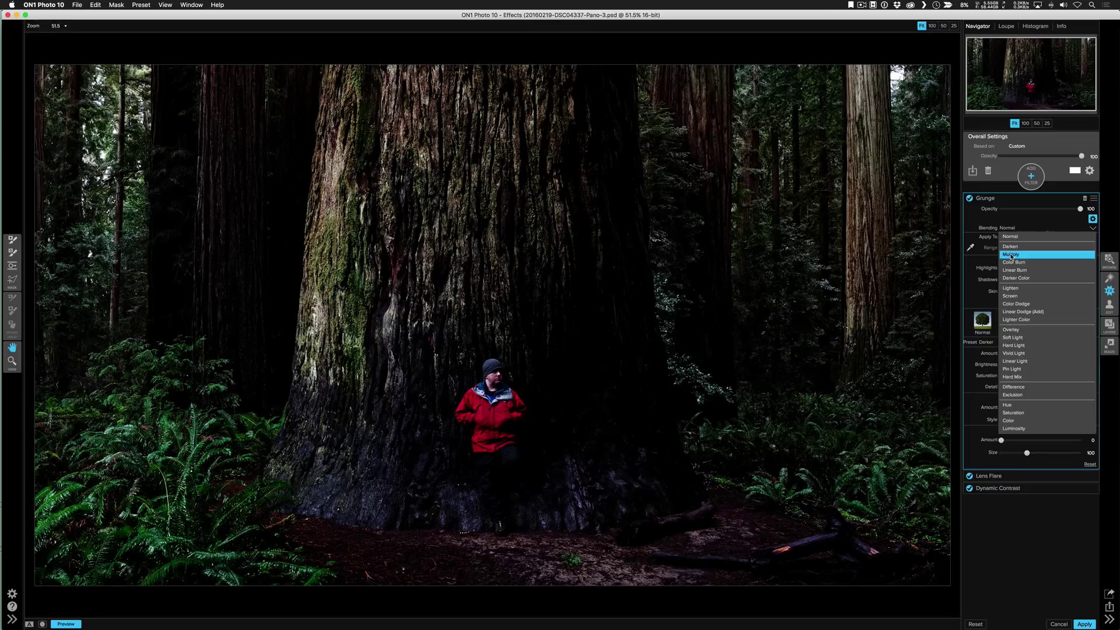
click(1011, 255)
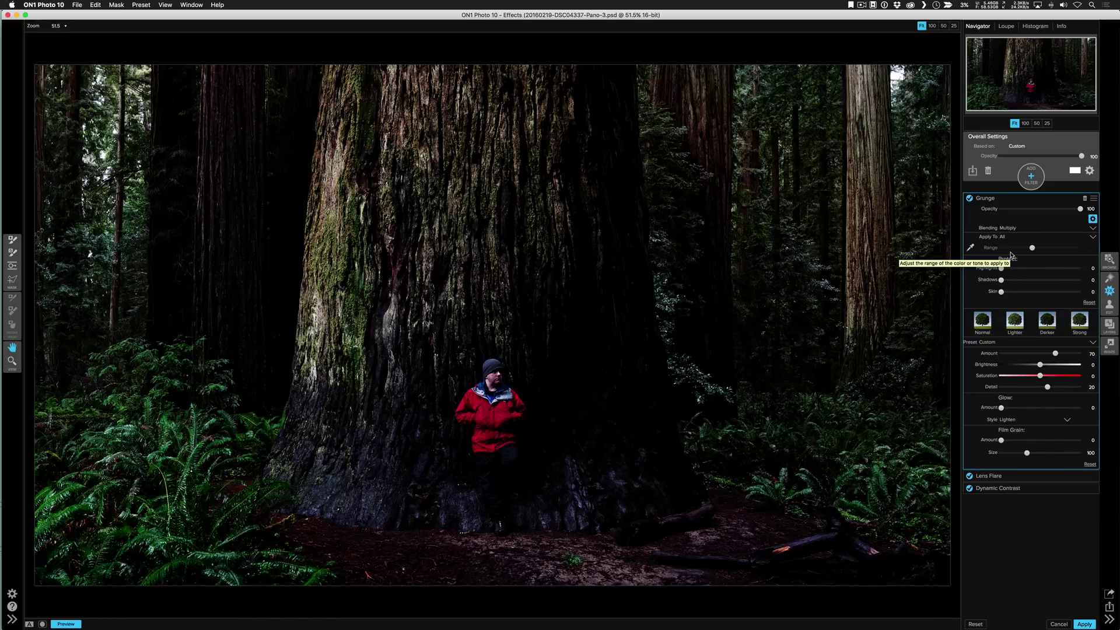
Step: Set the Grunge filter's opacity to 20 and compare the image with the filter off and on
click(1016, 209)
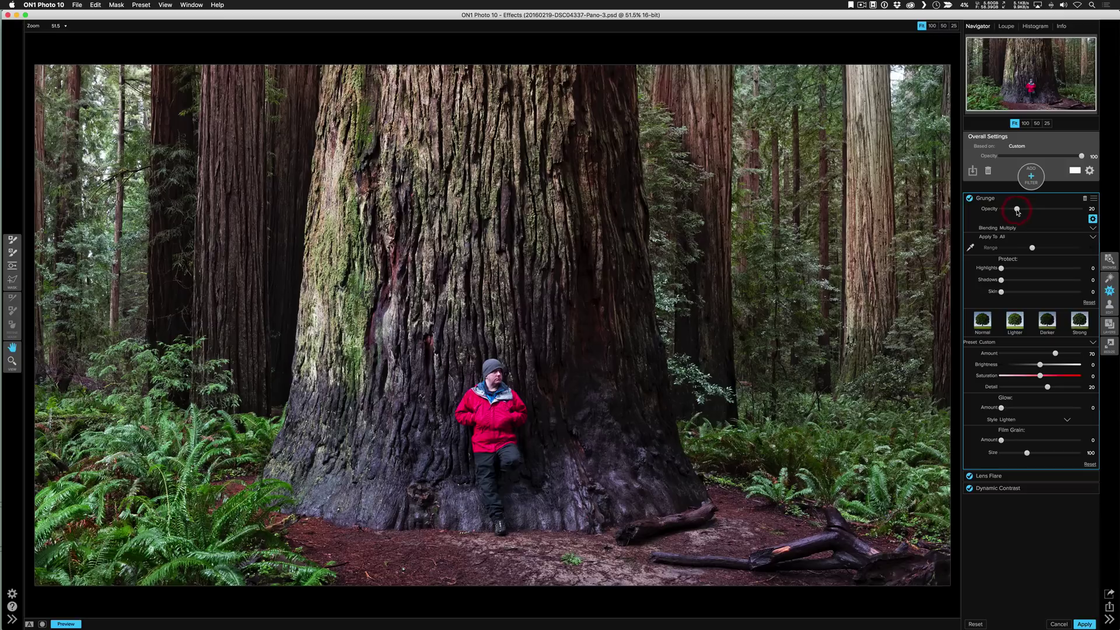
click(970, 199)
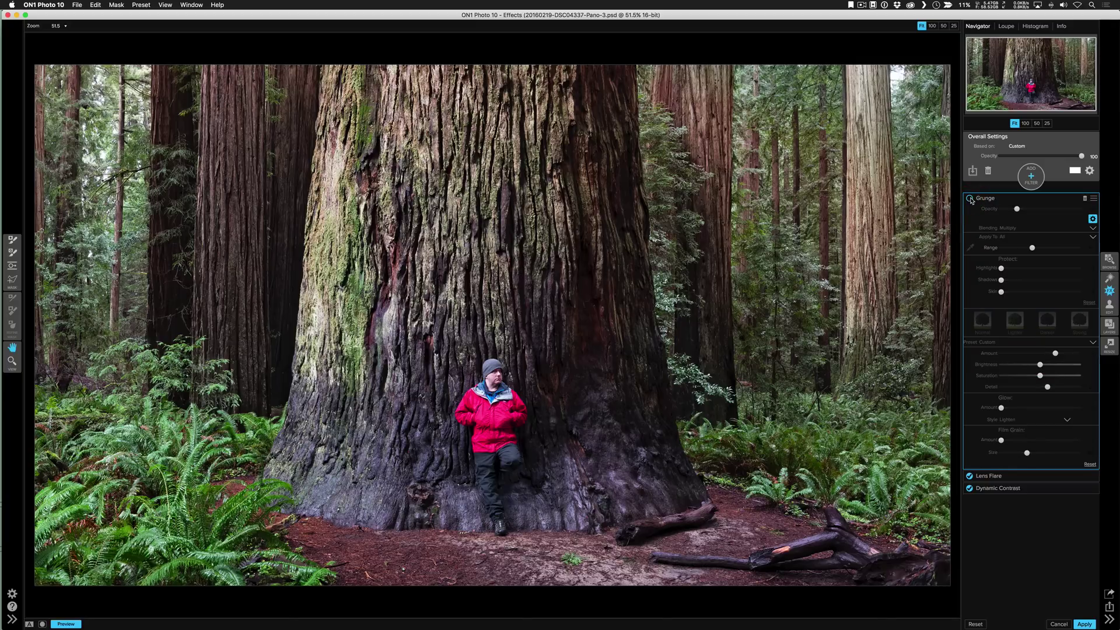
click(970, 199)
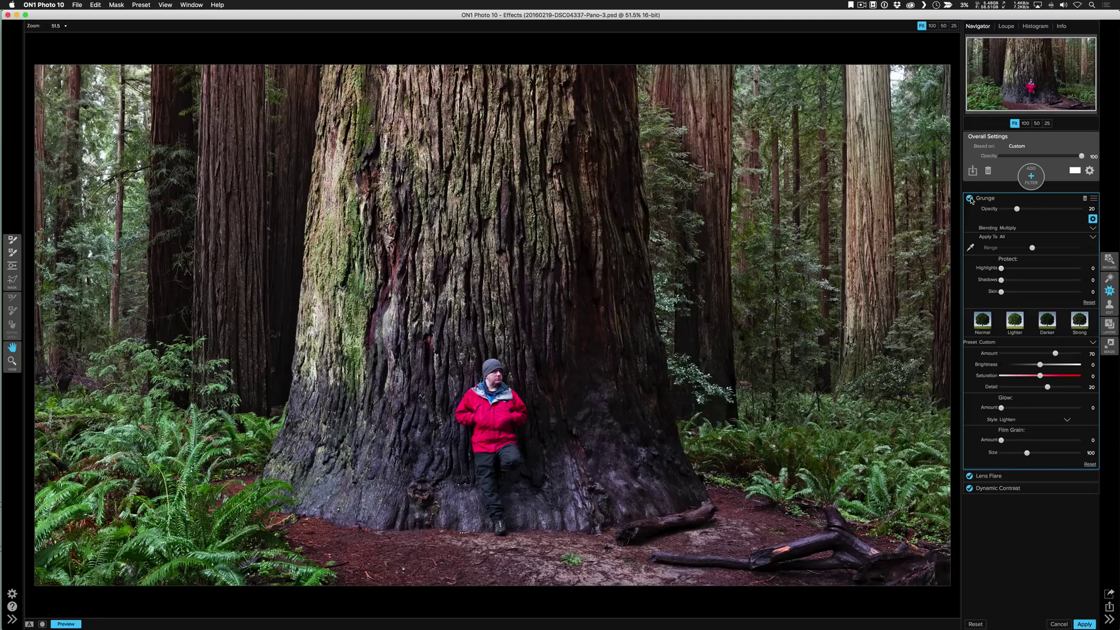
Step: Copy the mask from the Lens Flare filter and paste it onto the Grunge filter
click(1034, 477)
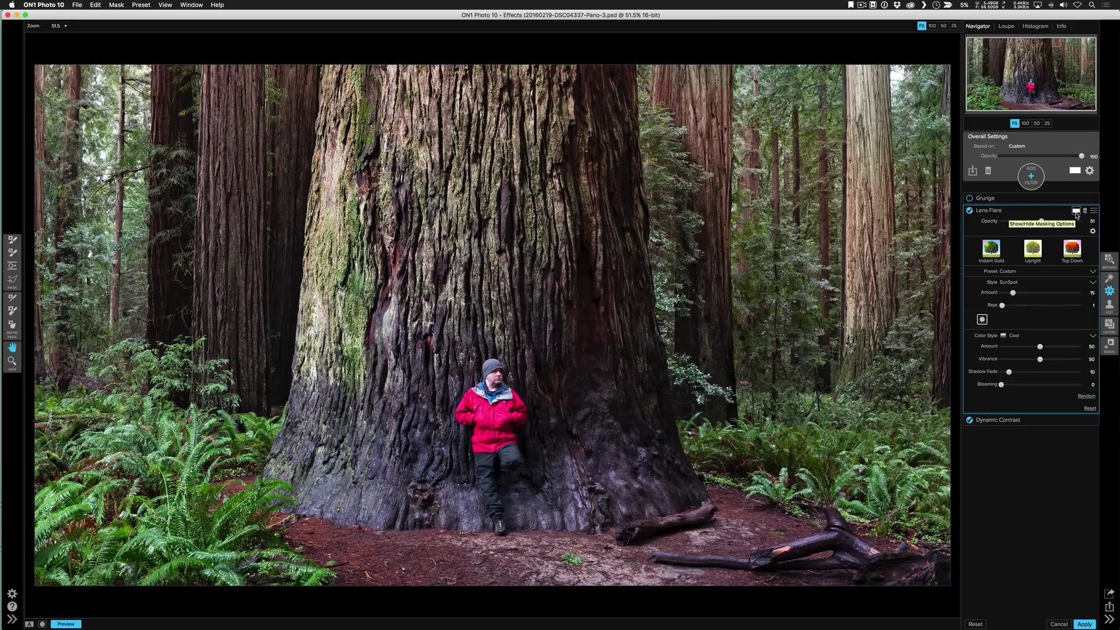
click(1076, 211)
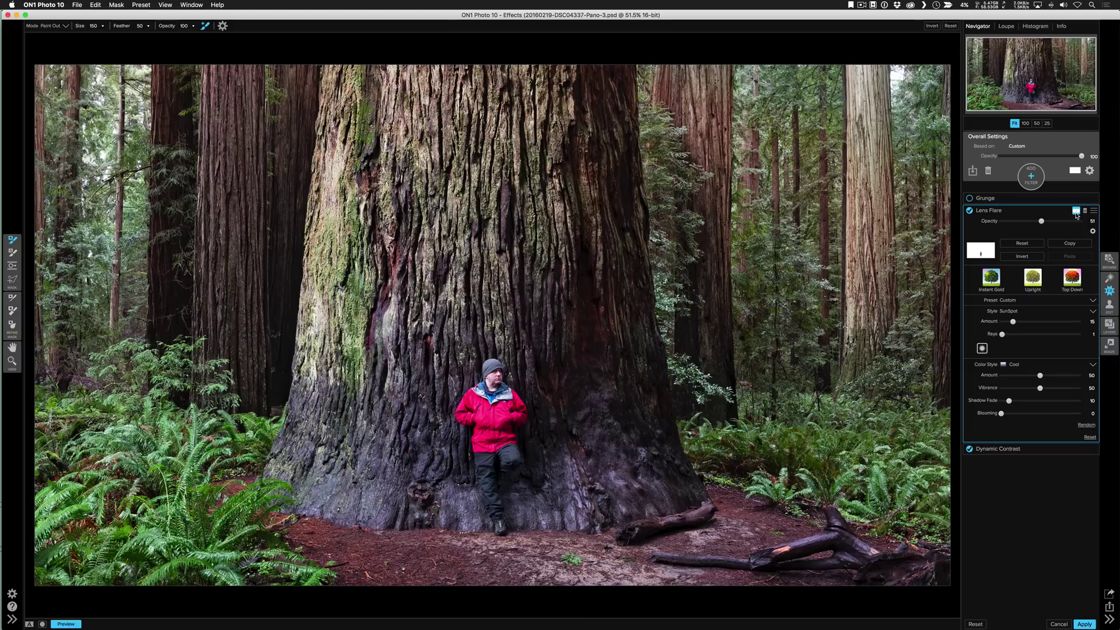
click(1067, 246)
click(1032, 201)
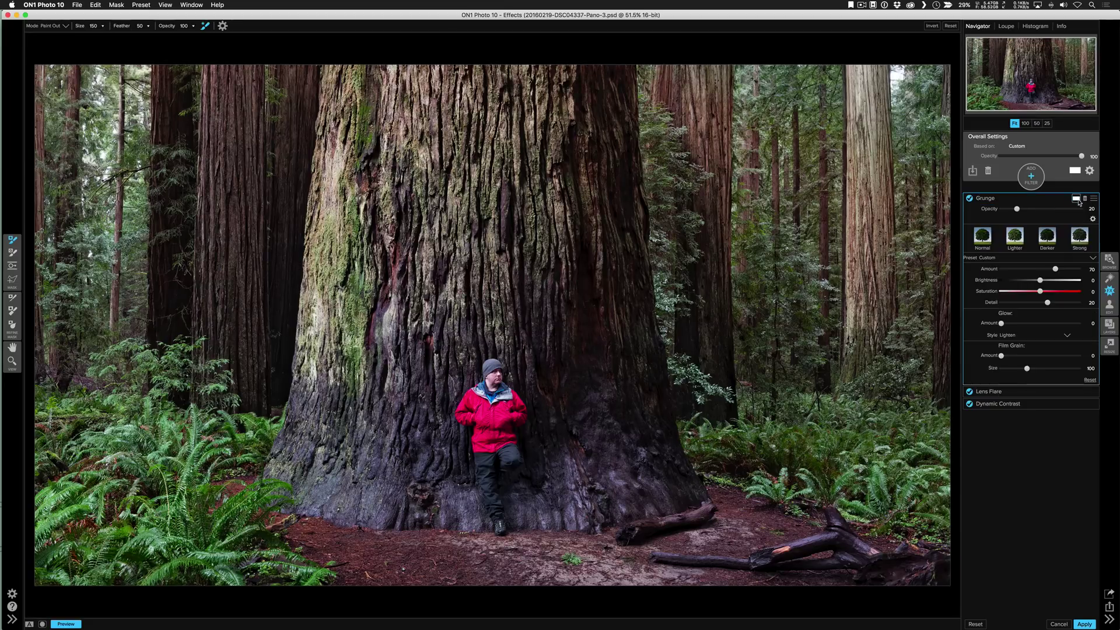
click(1076, 198)
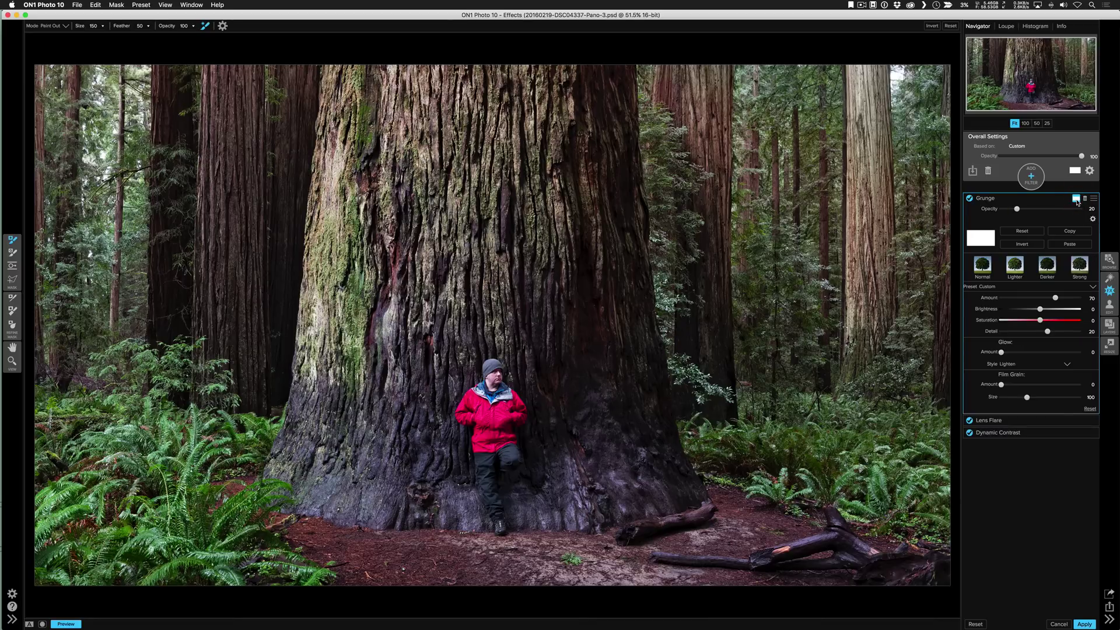
click(1065, 246)
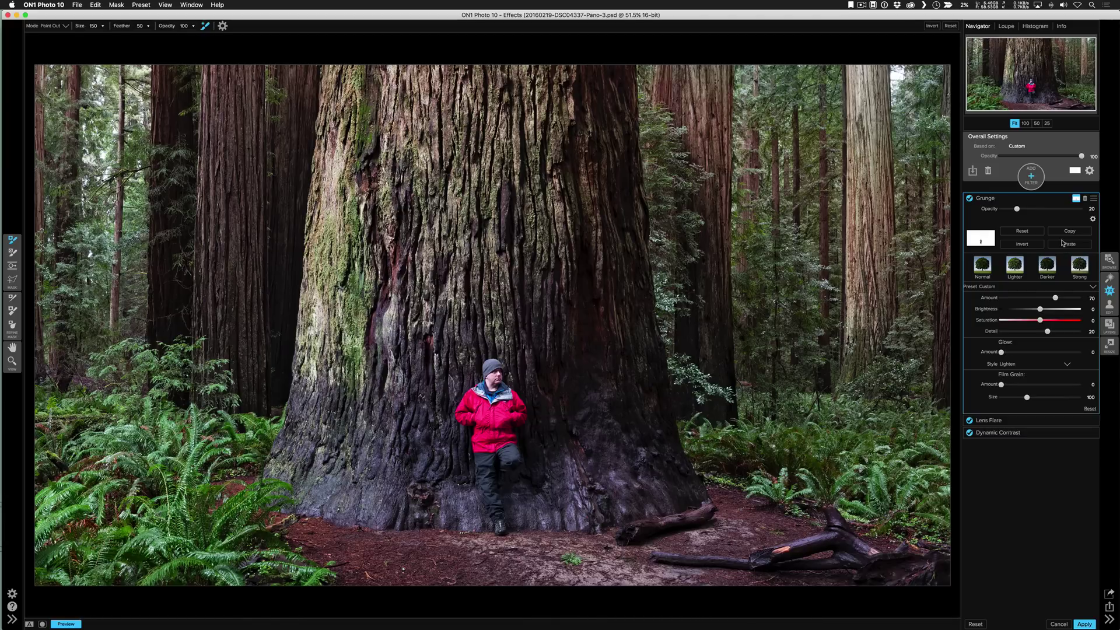
Step: Add a Glow filter with Overlay blending and an opacity of 21, and paste the copied mask onto it
click(1031, 176)
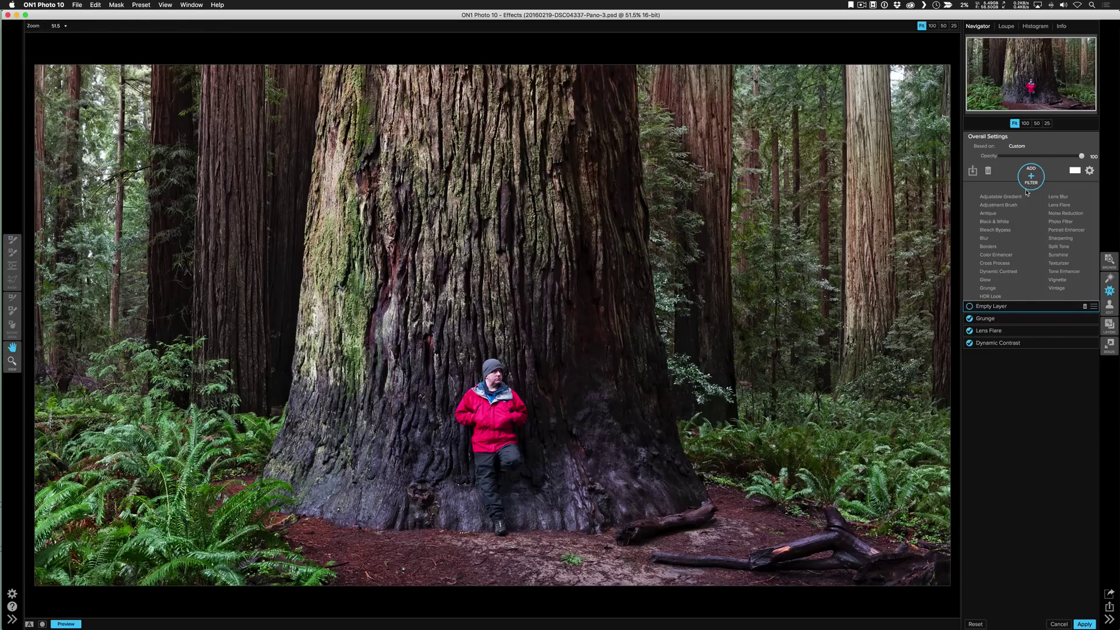
click(988, 281)
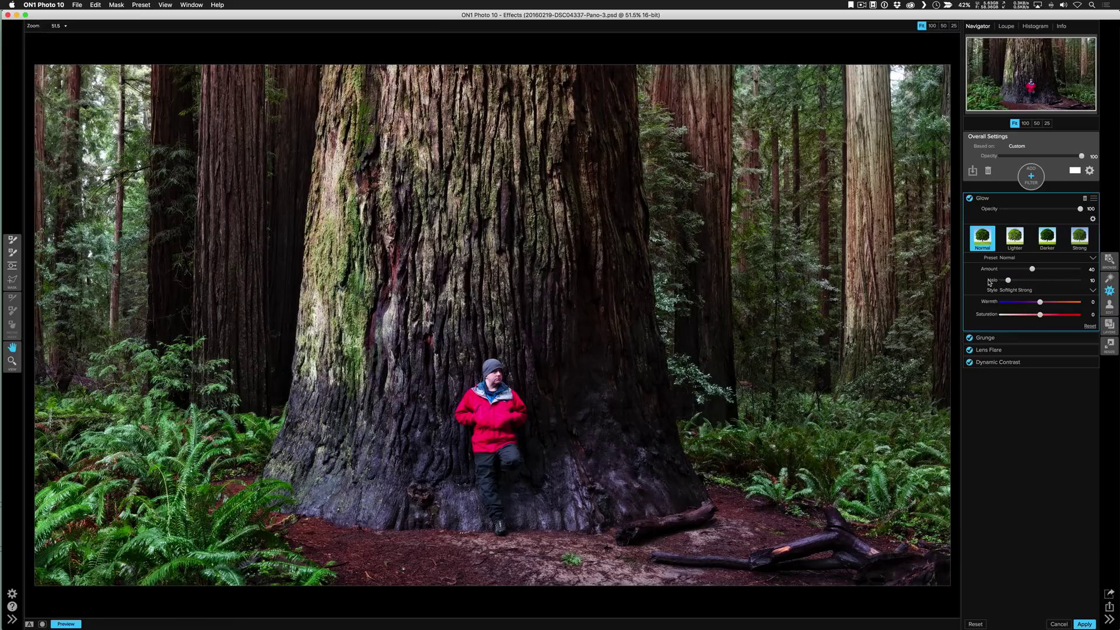
click(1092, 220)
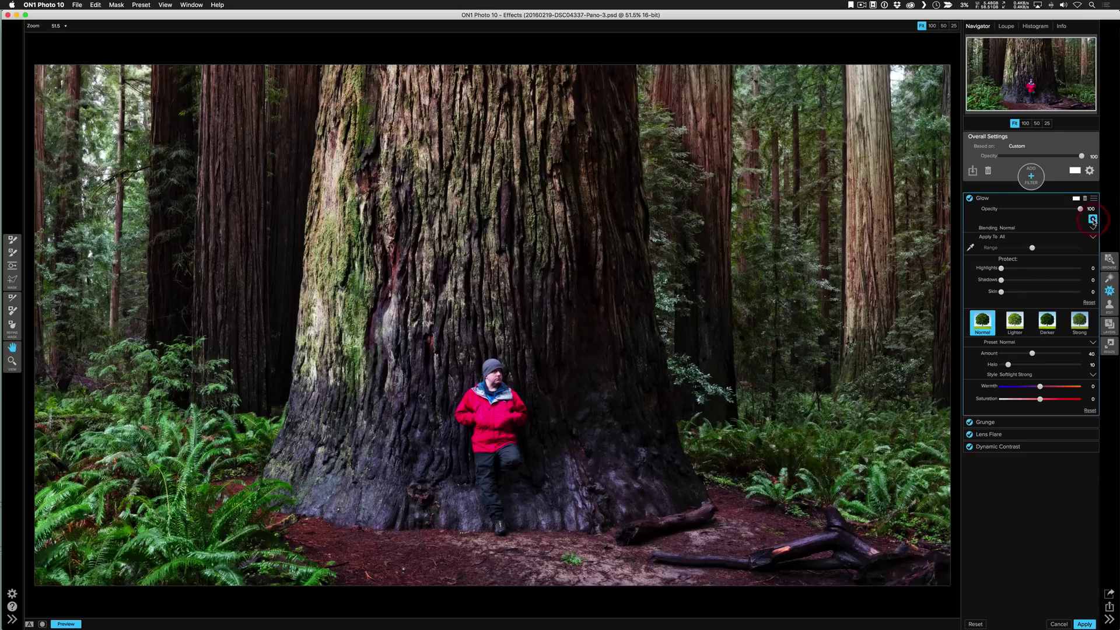
click(1015, 228)
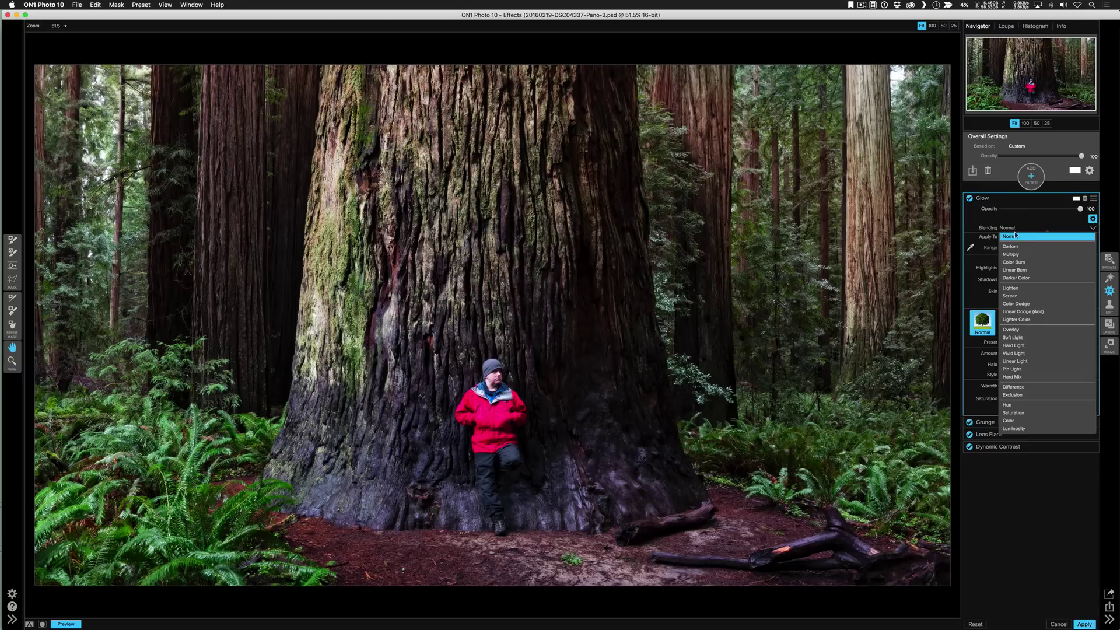
click(1013, 331)
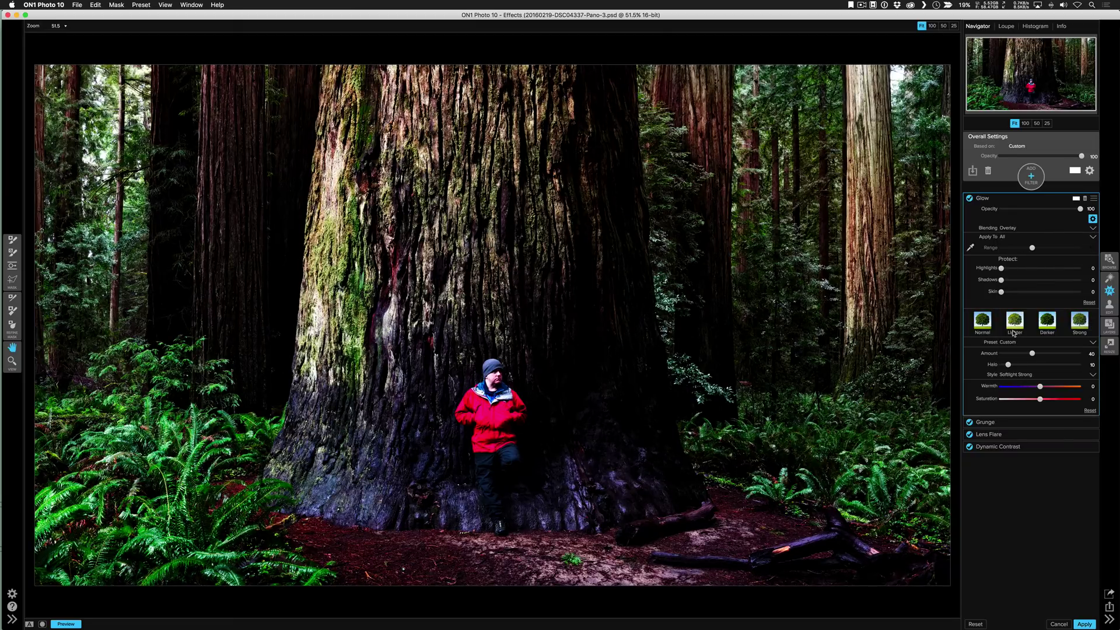
click(1019, 209)
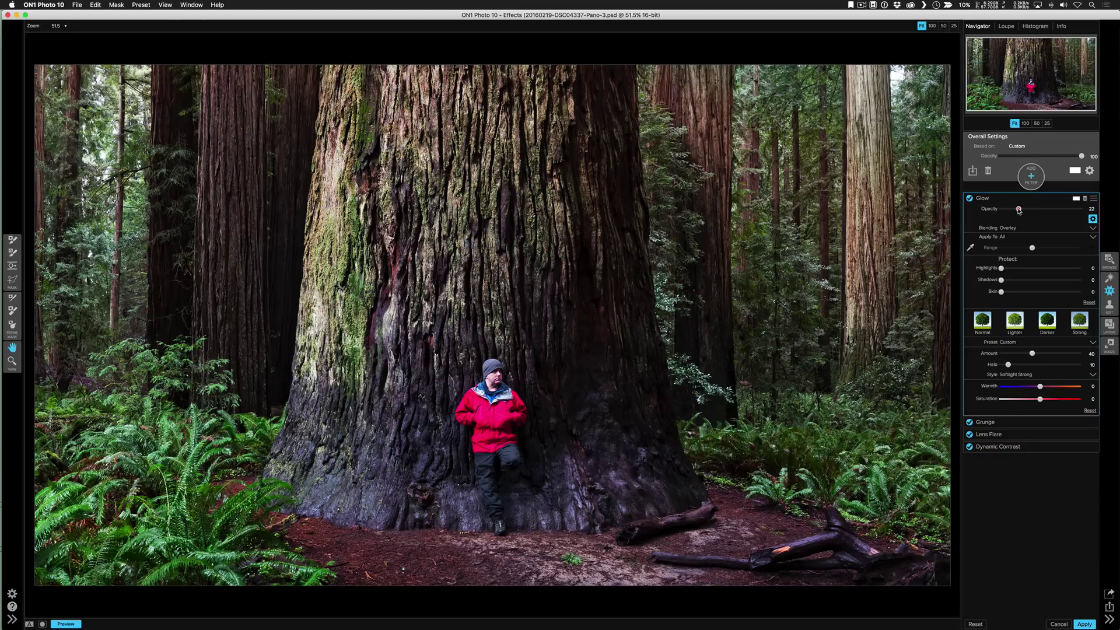
drag(1019, 210, 1017, 210)
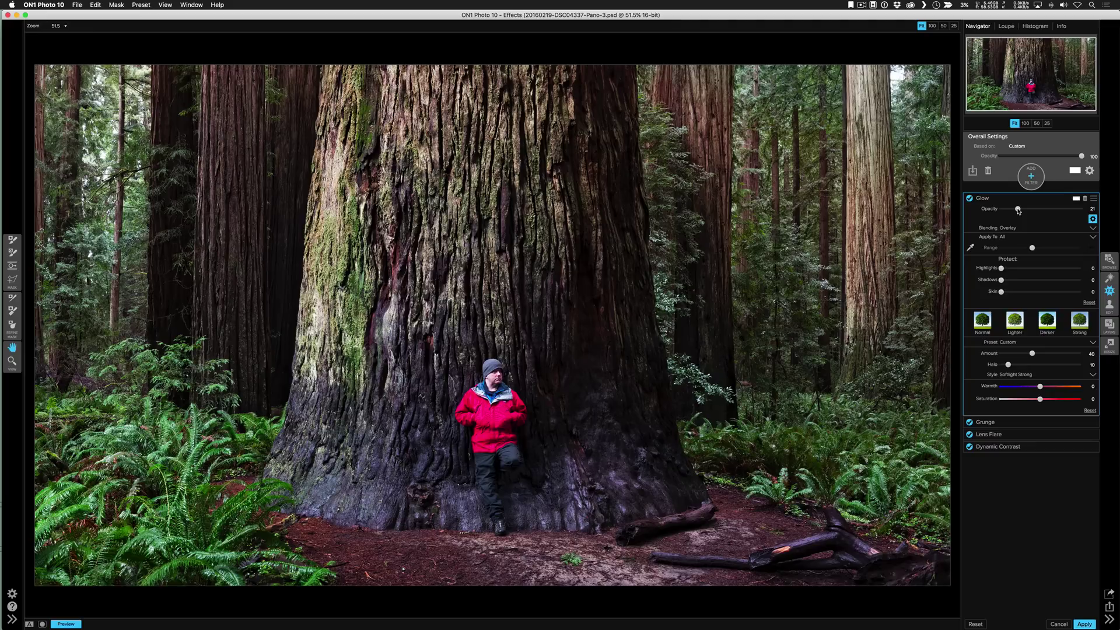
click(1076, 199)
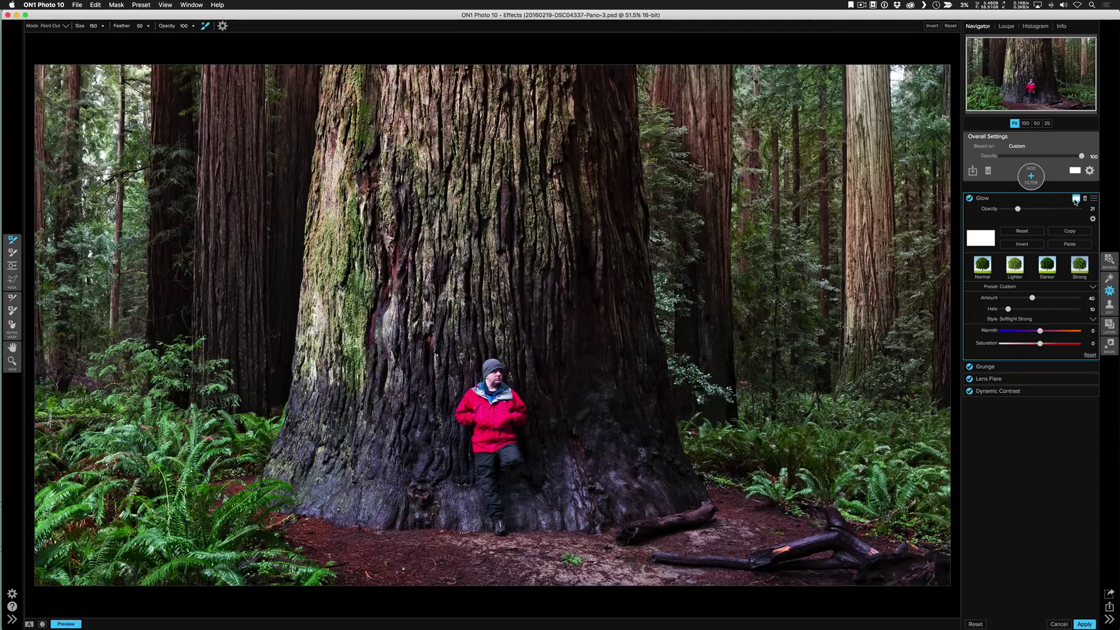
click(1068, 245)
Step: Add a Vignette filter centred on the man, and compare the styled image with the original
click(1032, 183)
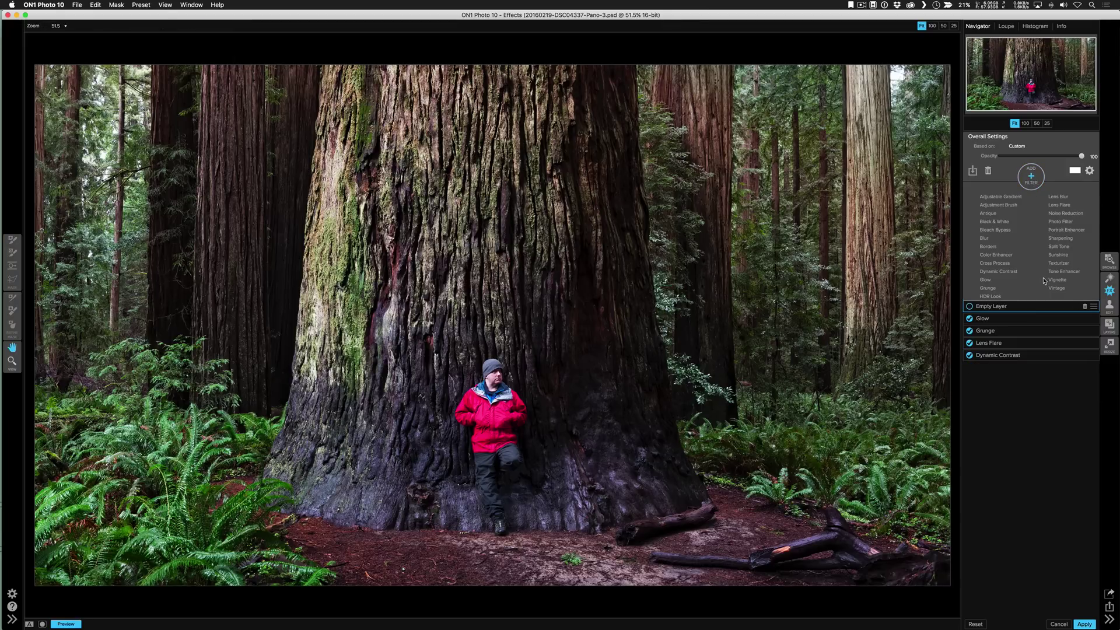
click(1048, 280)
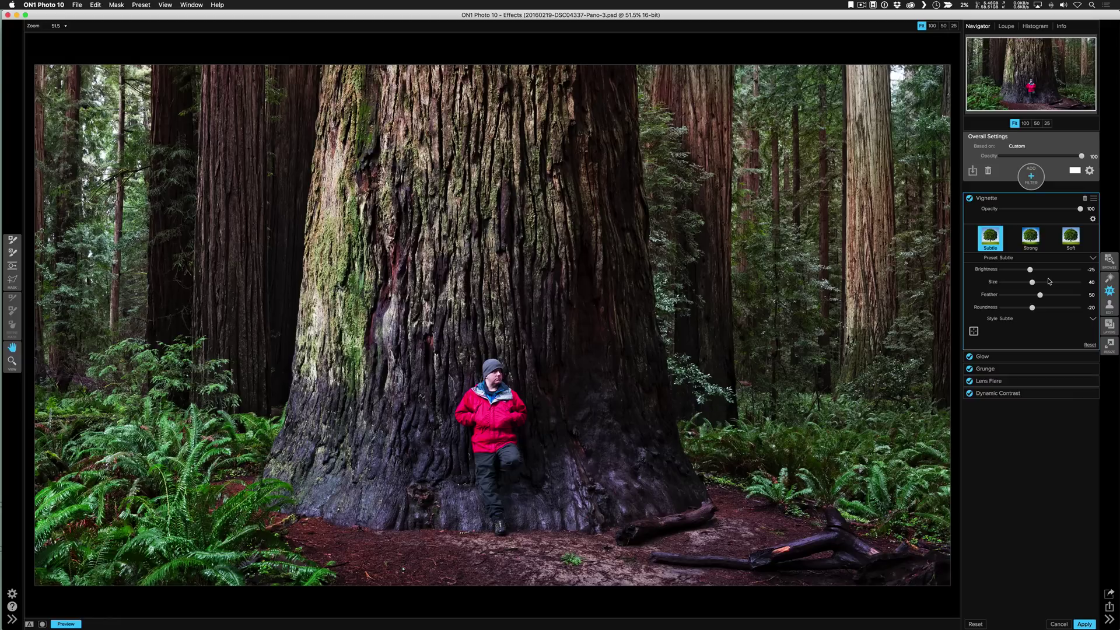
click(973, 330)
click(493, 395)
click(66, 624)
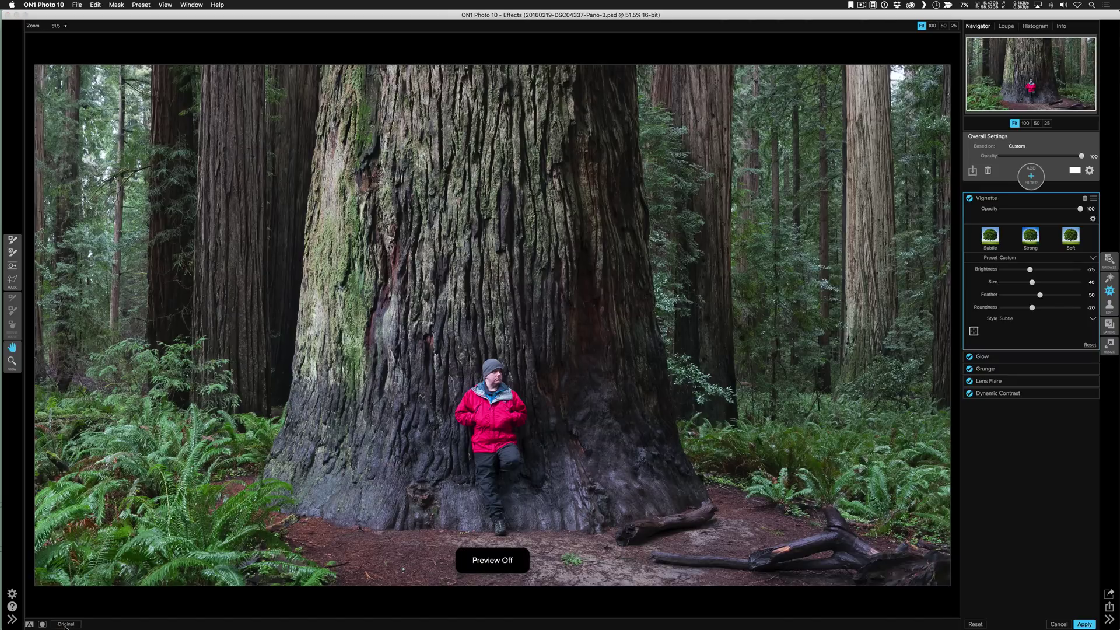
click(65, 624)
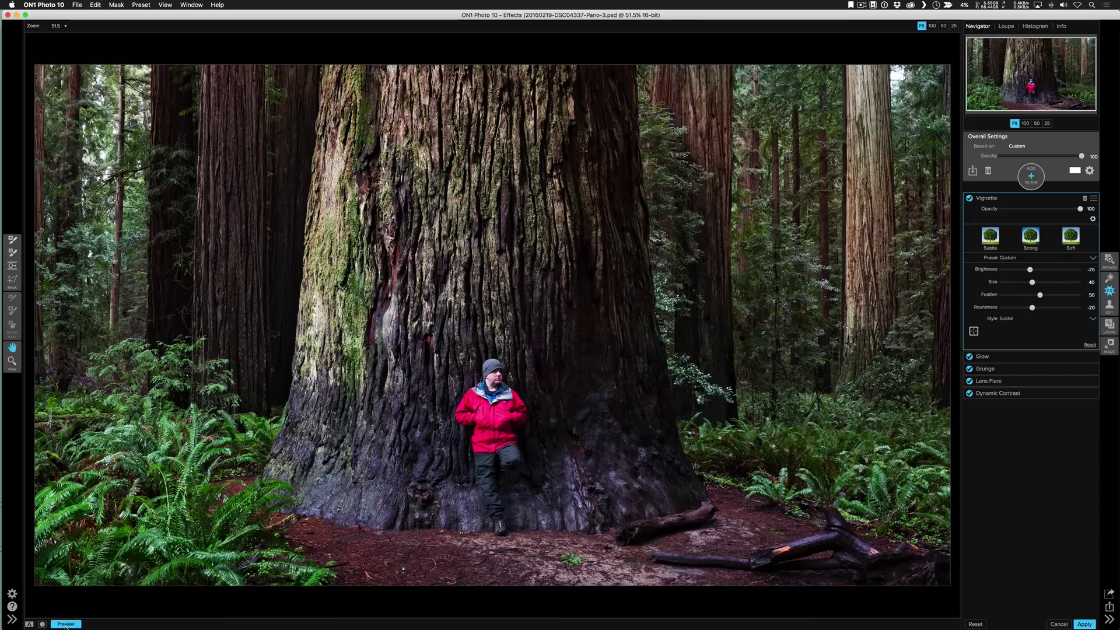